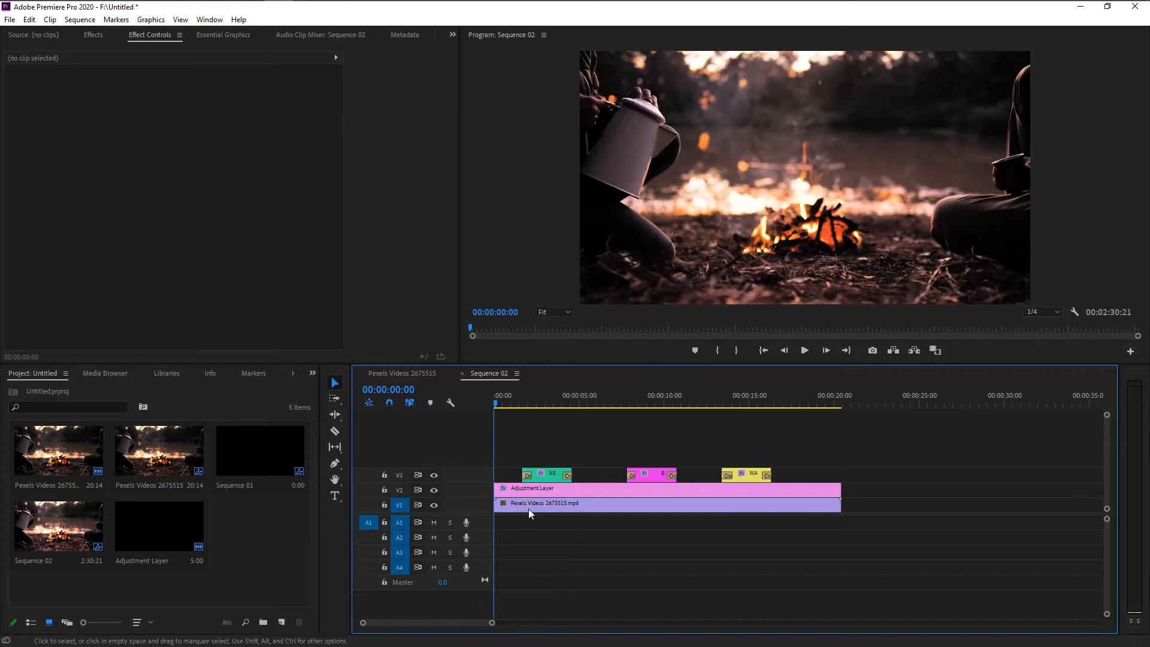
Step: Play through the opening section and examine where clips and empty gaps lie along the whole sequence
key("space")
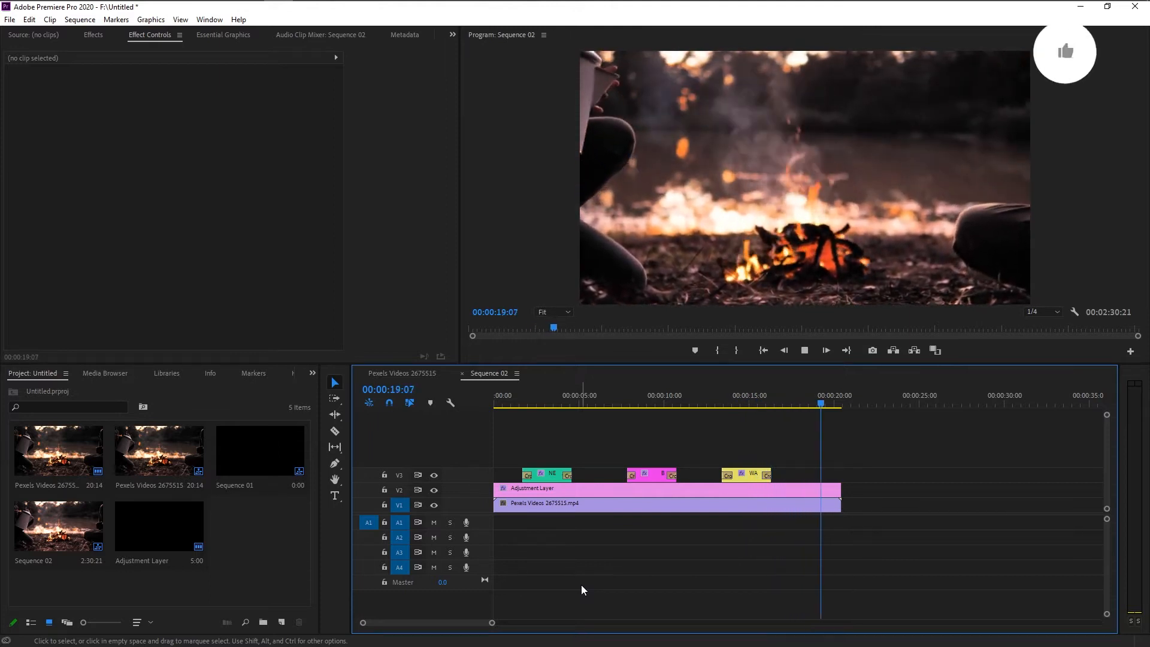
key("space")
key("equal")
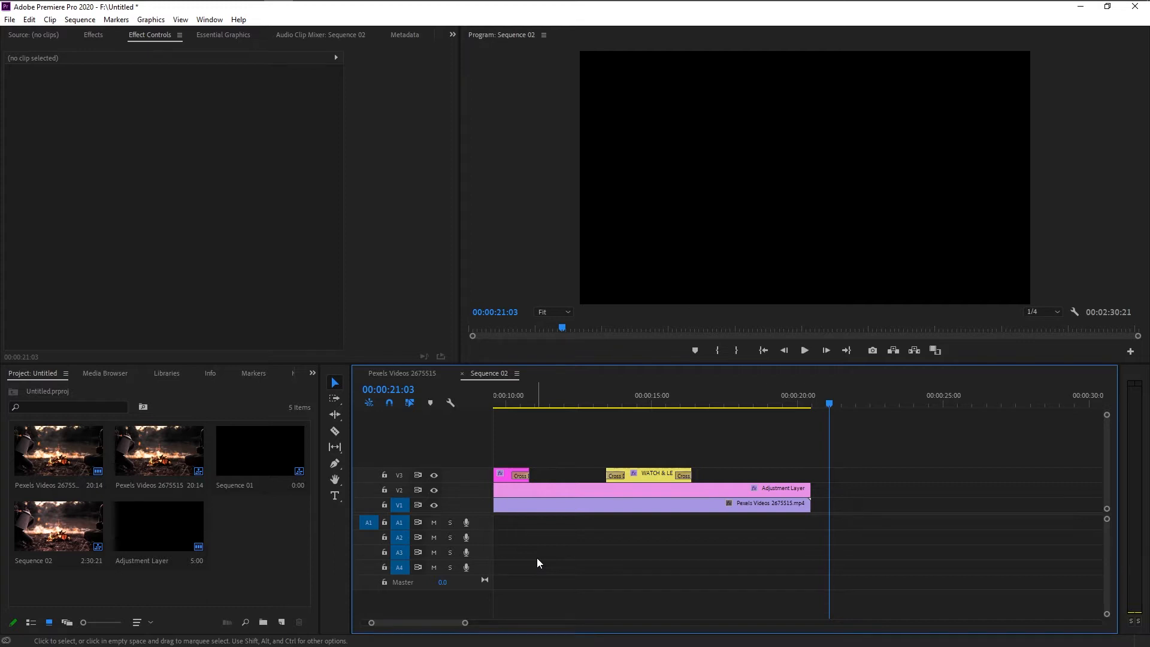
scroll(537, 559, "down", 4)
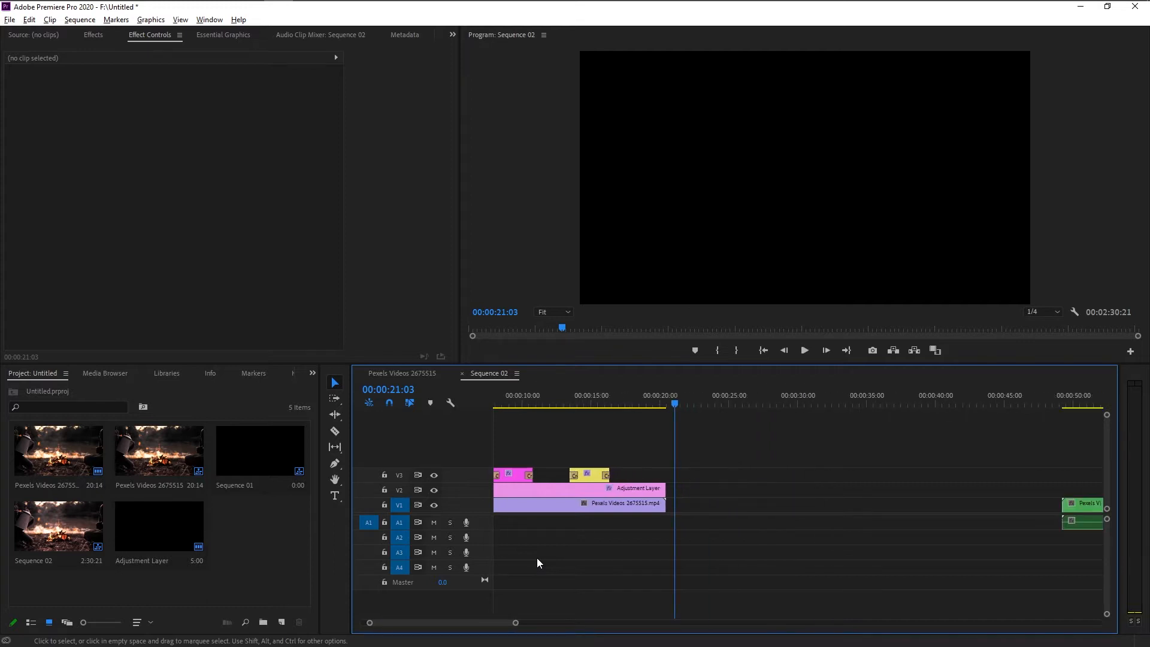
scroll(537, 558, "down", 3)
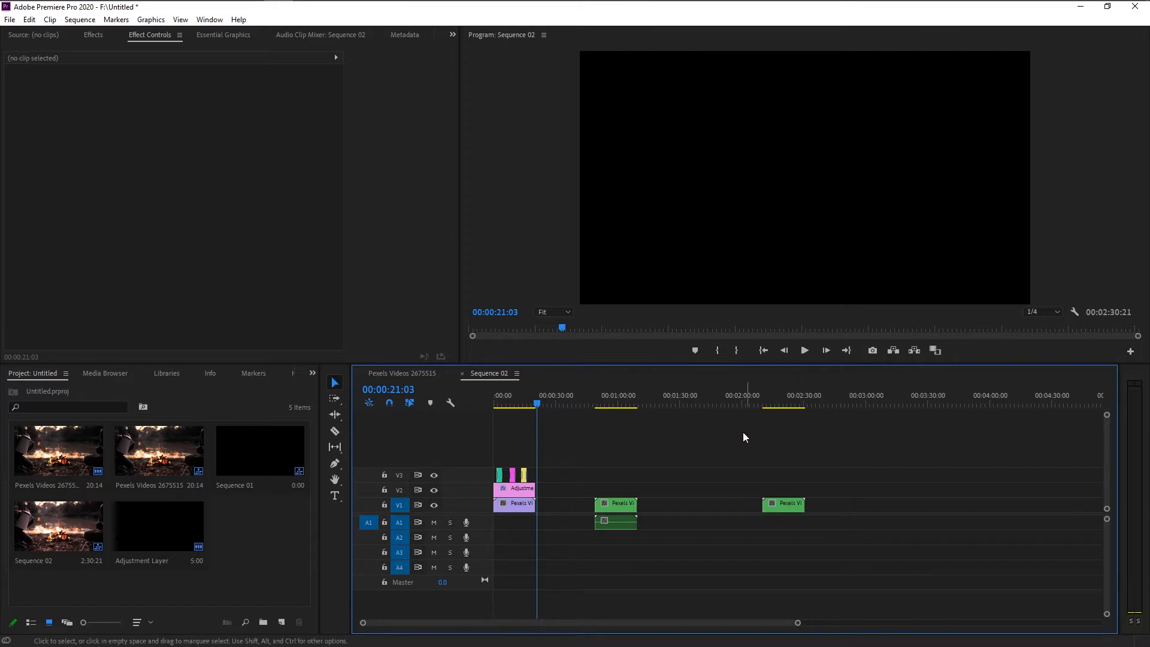
left_click(710, 392)
left_click(670, 397)
left_click(555, 400)
left_click(572, 402)
left_click(651, 401)
left_click(693, 403)
left_click(734, 402)
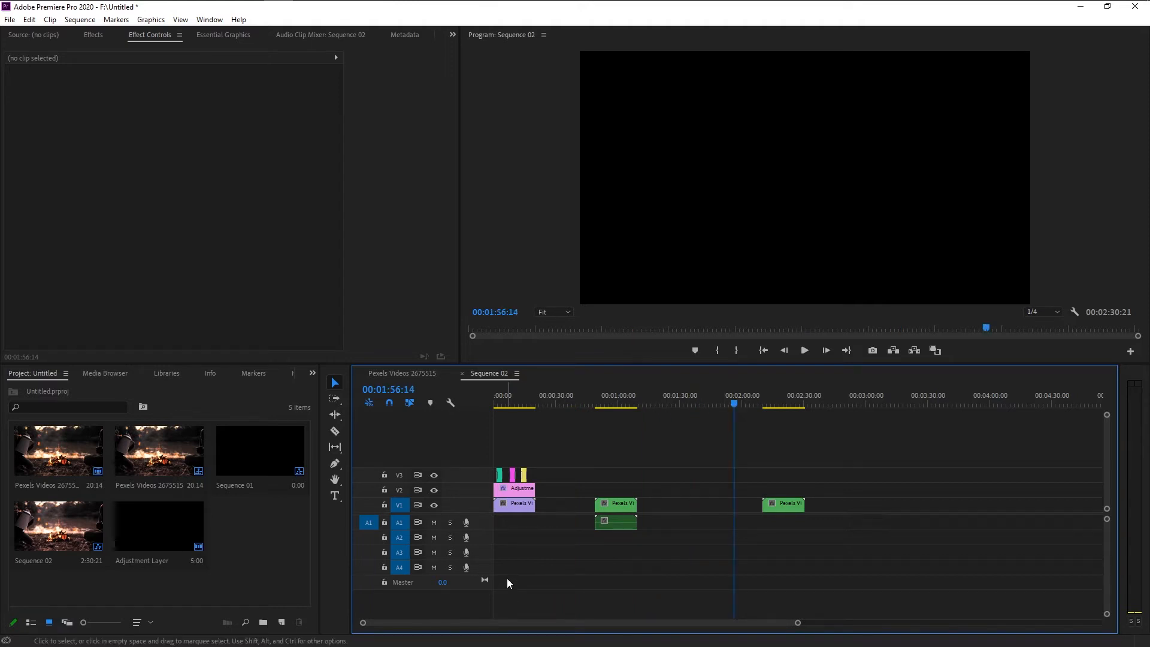
Step: Mark the export range with an In point at 00:00:00:00 and an Out point at 00:00:20:14, the first clip's end
scroll(507, 577, "up", 8)
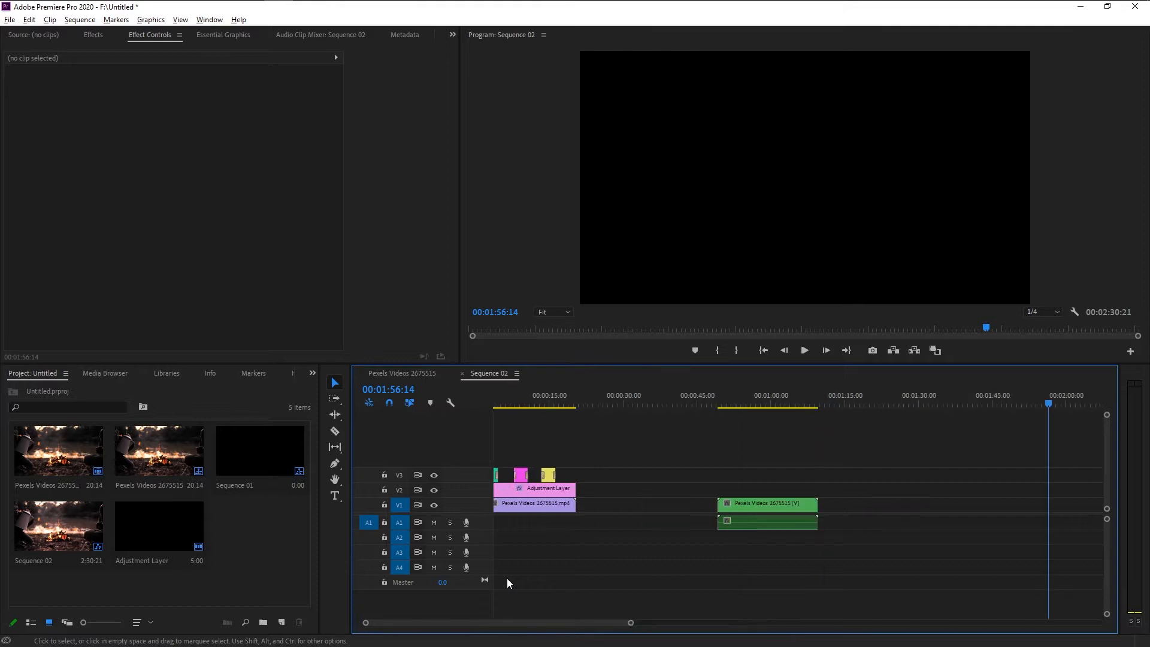
left_click_drag(503, 623, 460, 623)
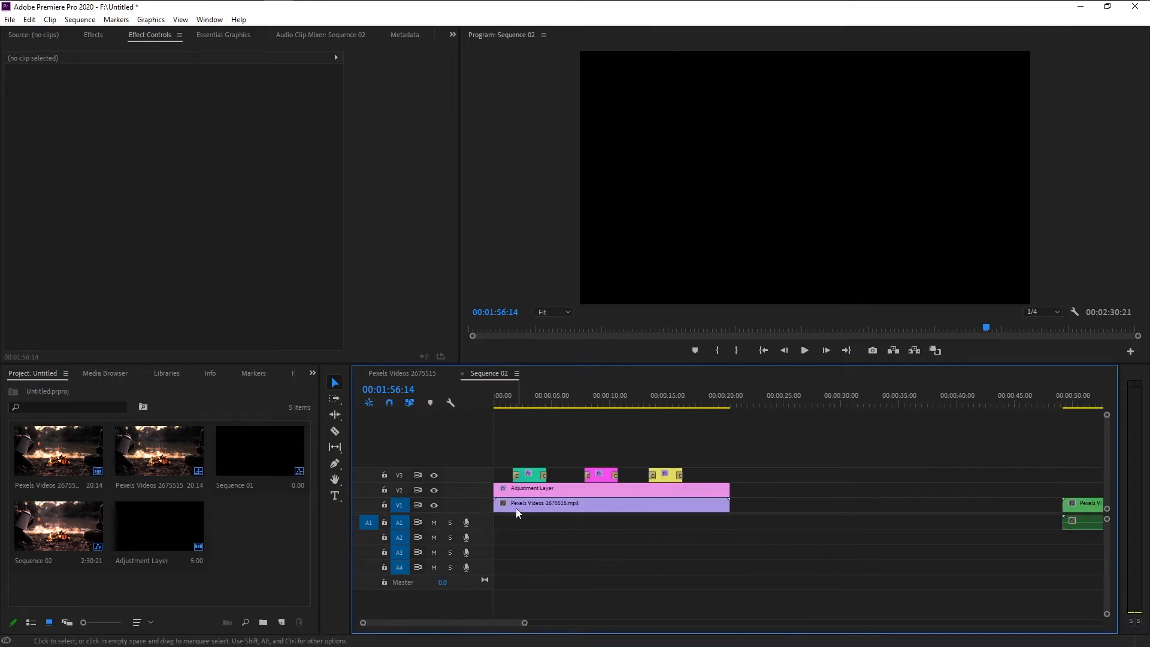
left_click_drag(518, 403, 479, 406)
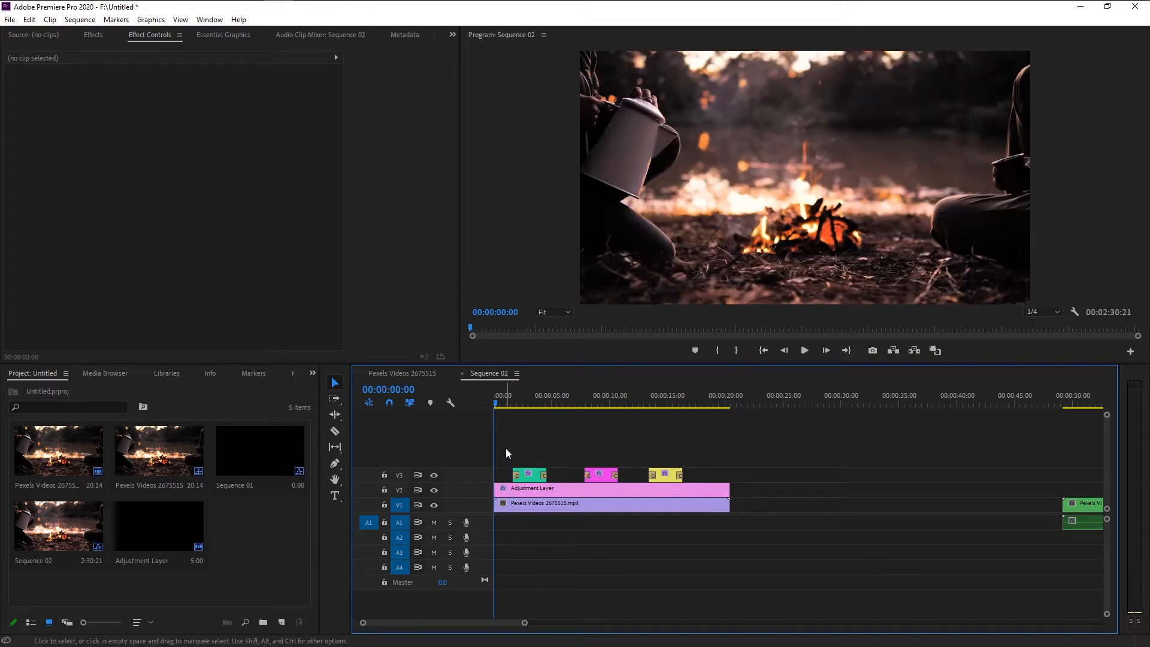
key("i")
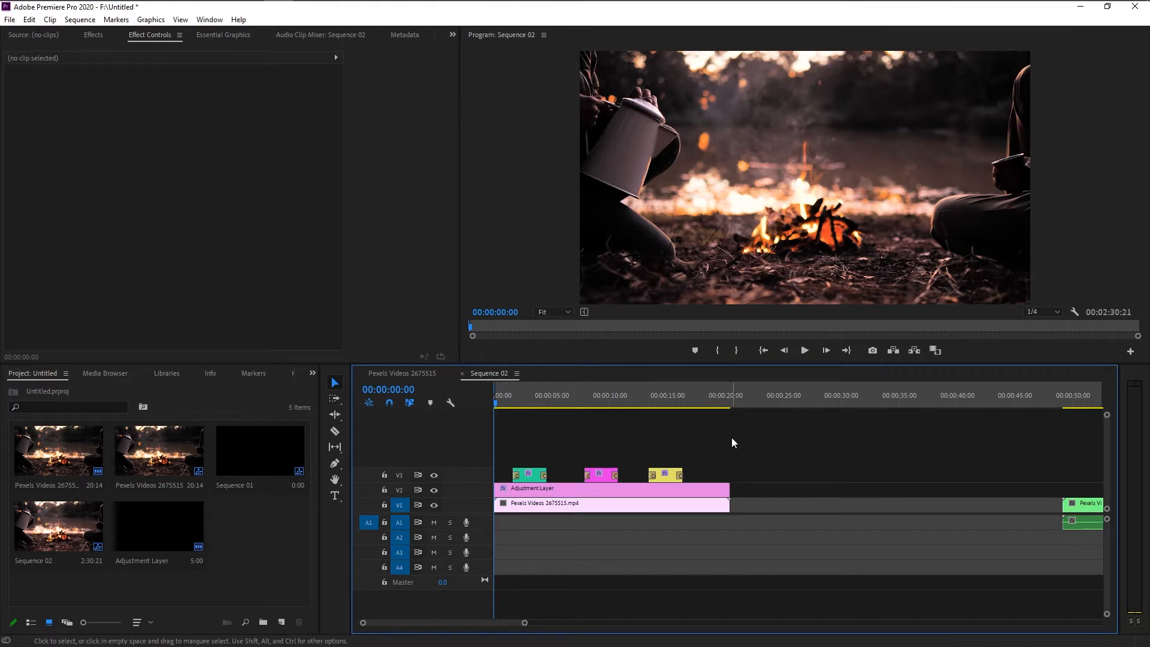
left_click(735, 405)
left_click_drag(735, 405, 733, 404)
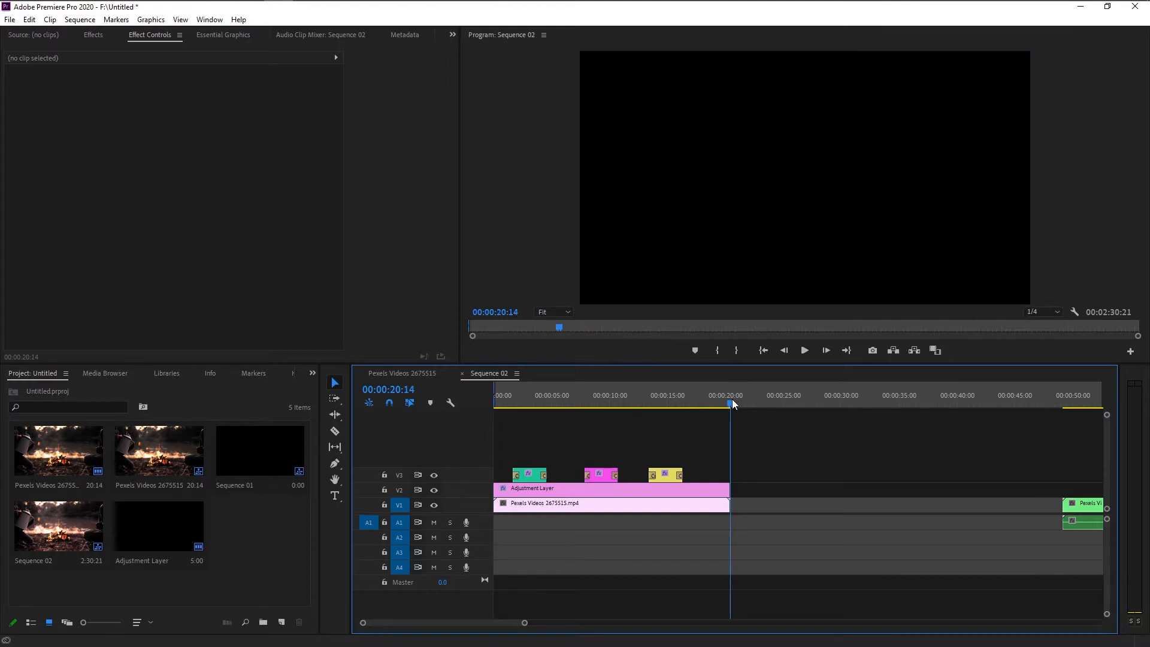
key("o")
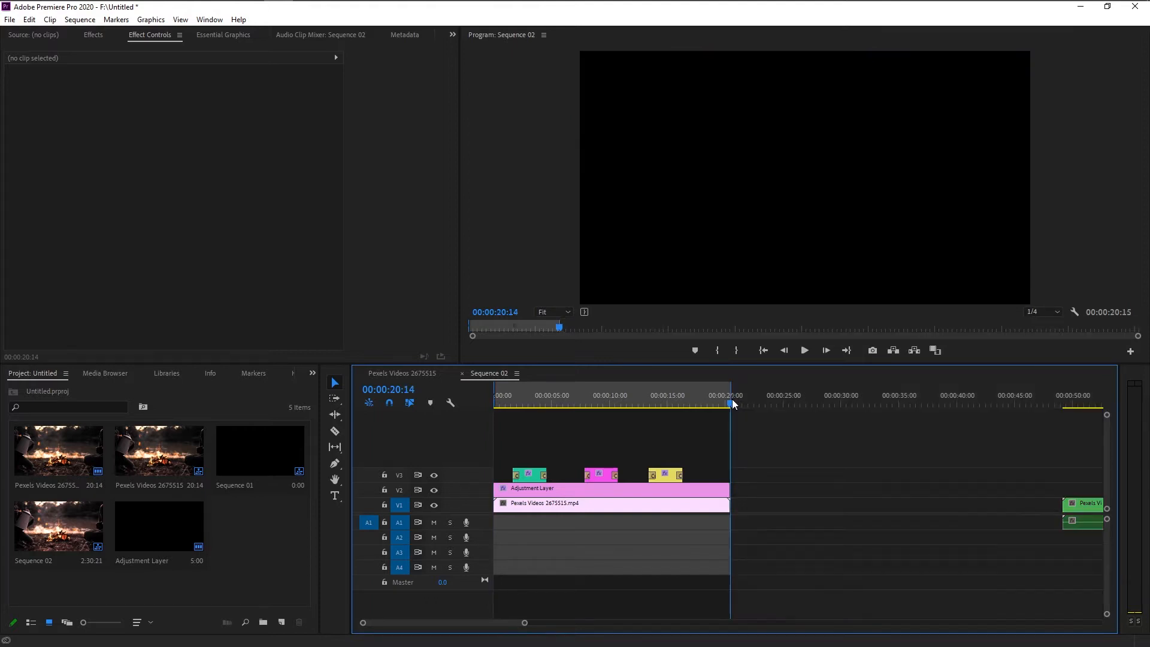
Step: Scrub through the marked range and compare it with the remaining clips in the sequence
left_click(498, 401)
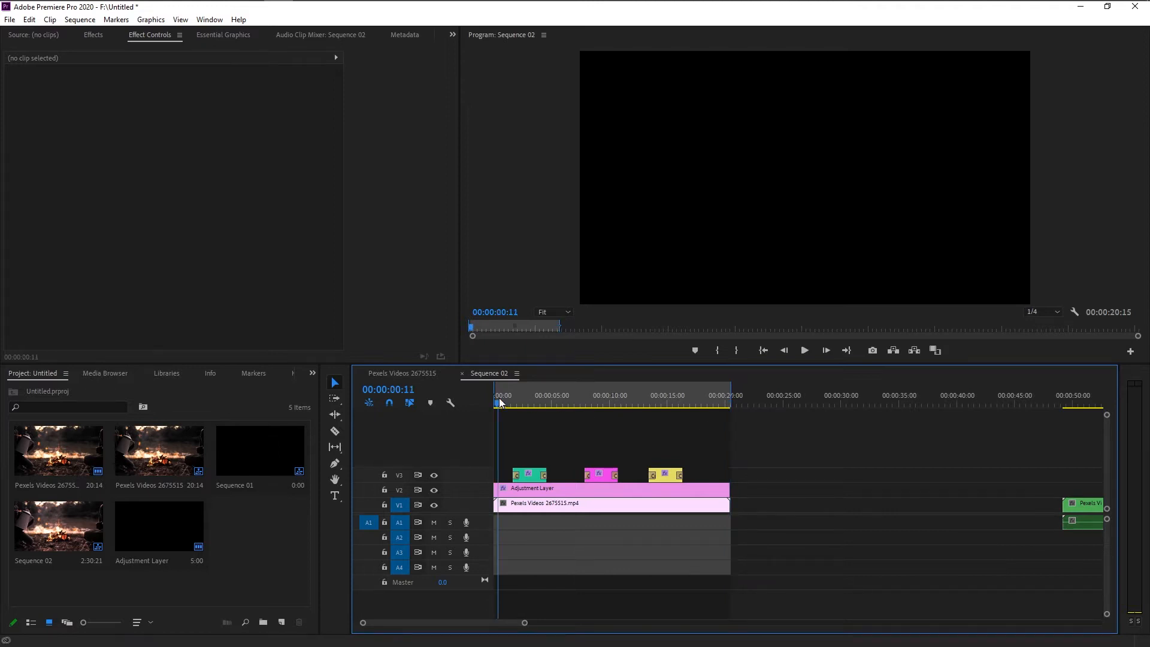
left_click_drag(717, 402, 693, 407)
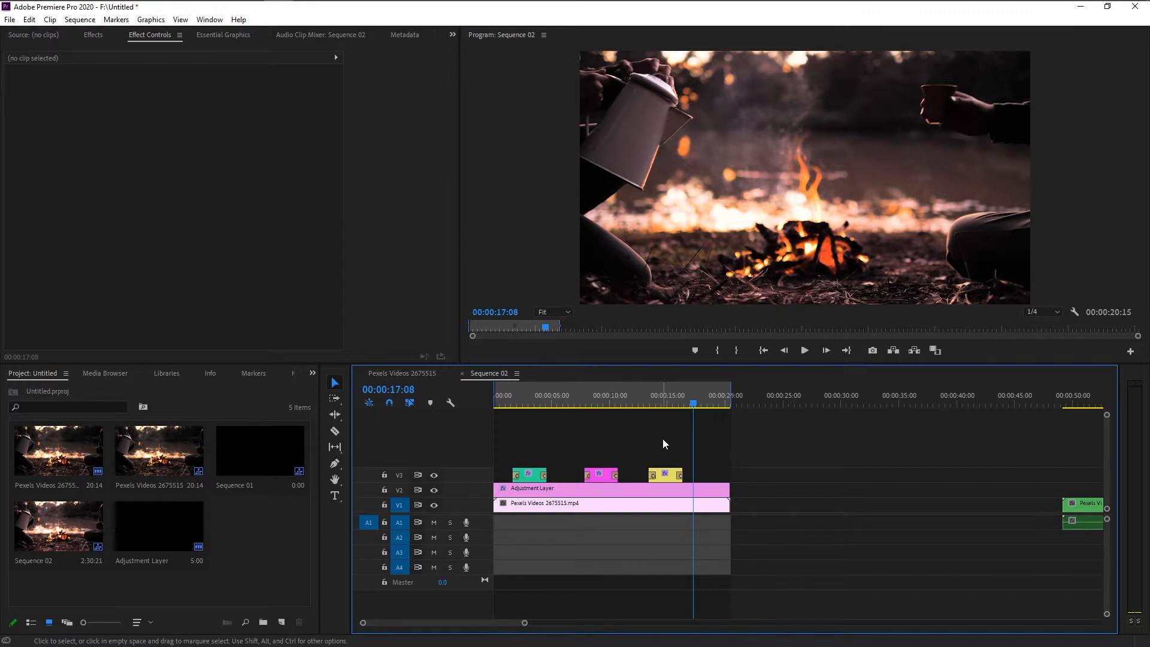
key("minus")
key("minus")
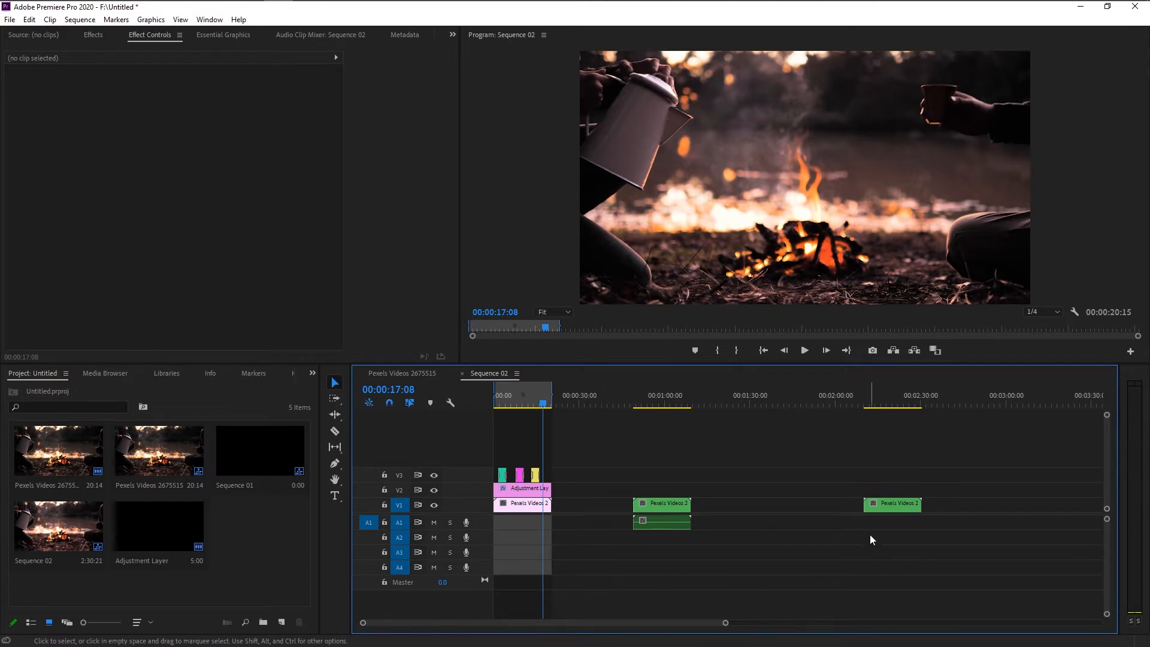
key("equal")
key("equal")
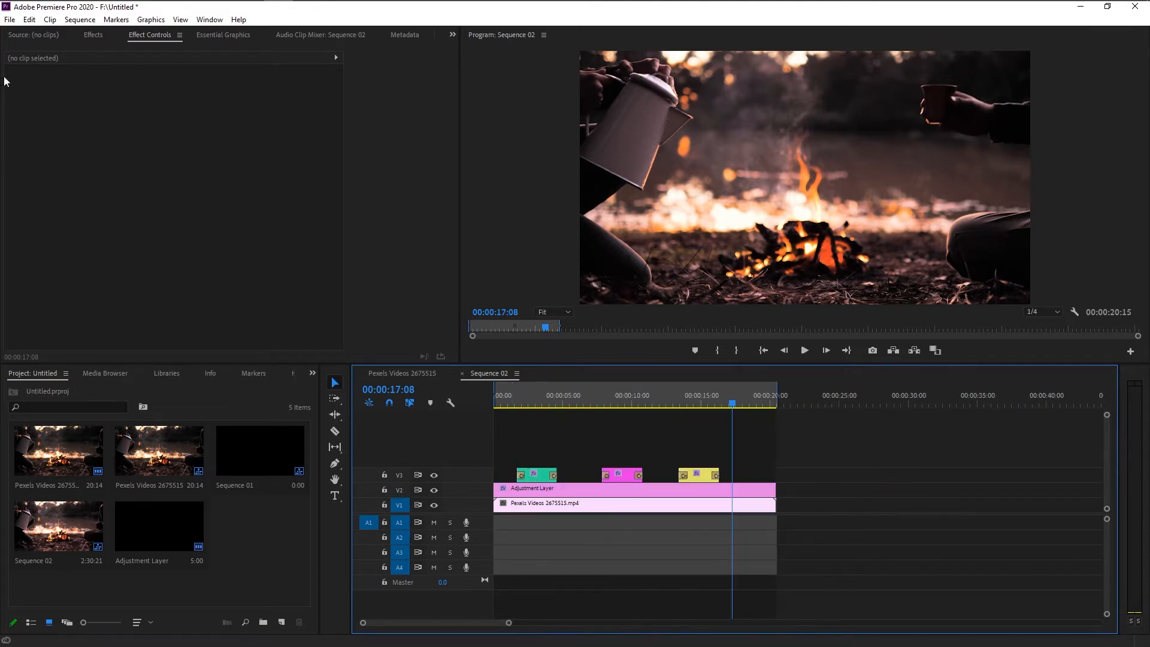
Step: Open the media export settings and choose the H.264 format with the Match Source - High bitrate preset
left_click(9, 20)
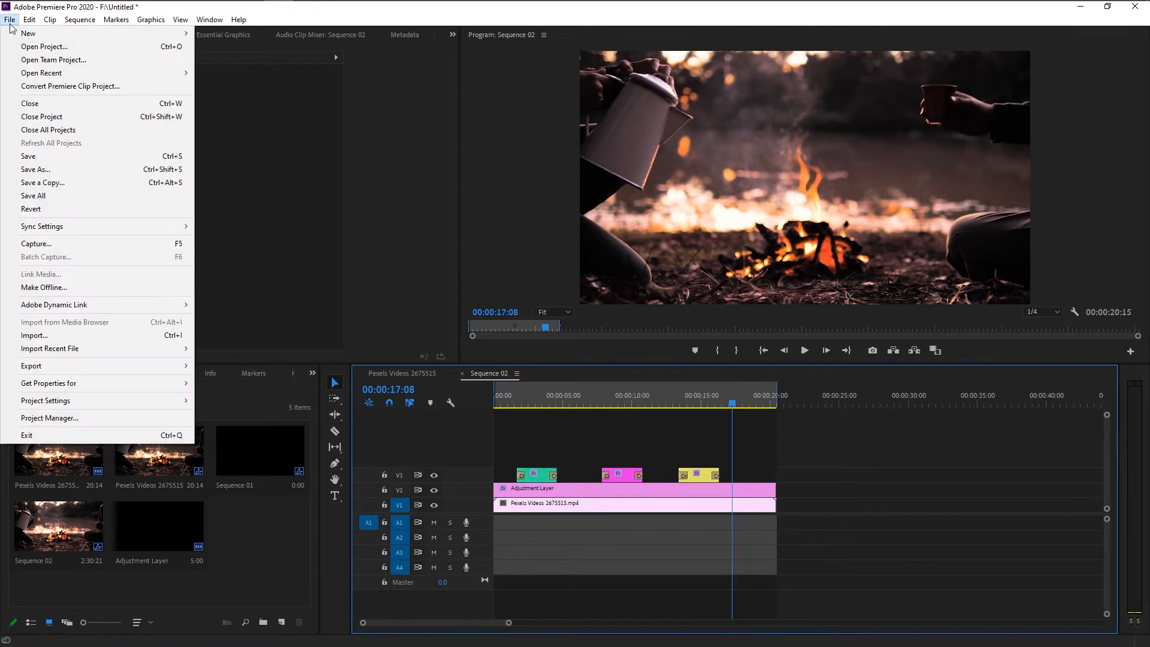
mouse_move(122, 364)
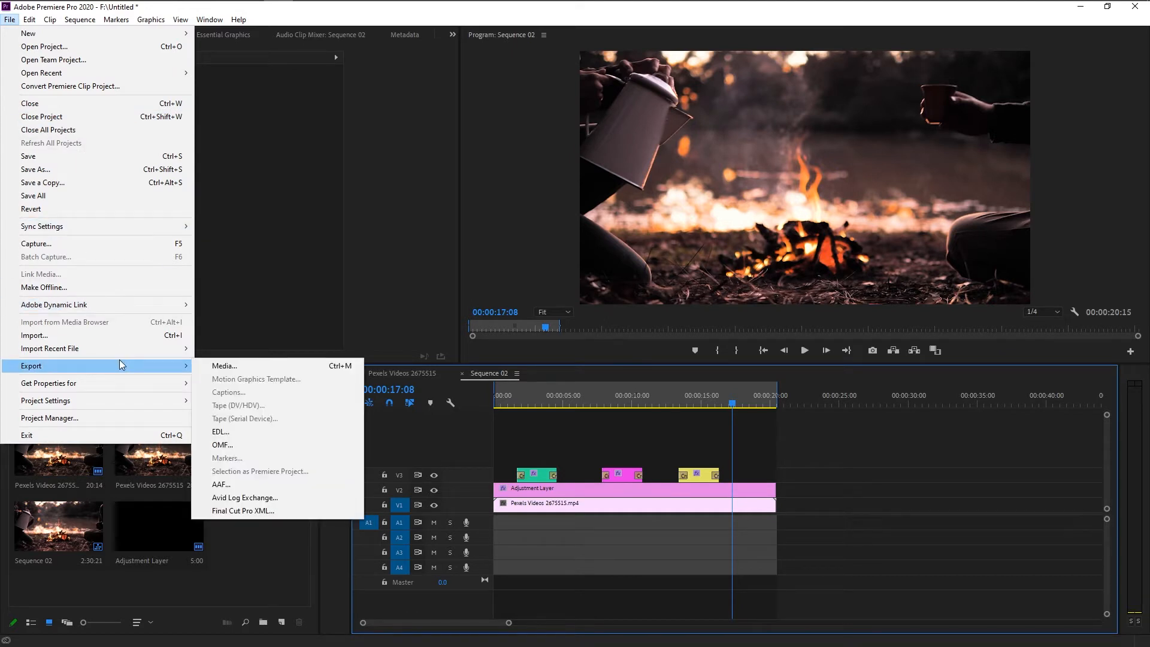
left_click(328, 369)
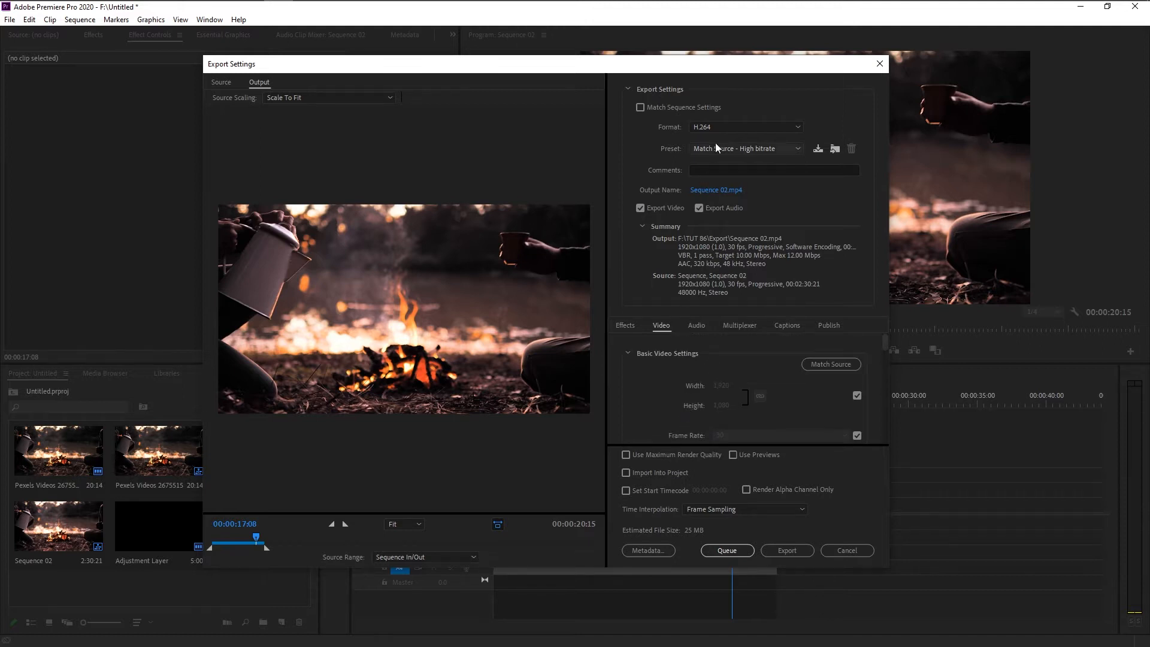
left_click(719, 128)
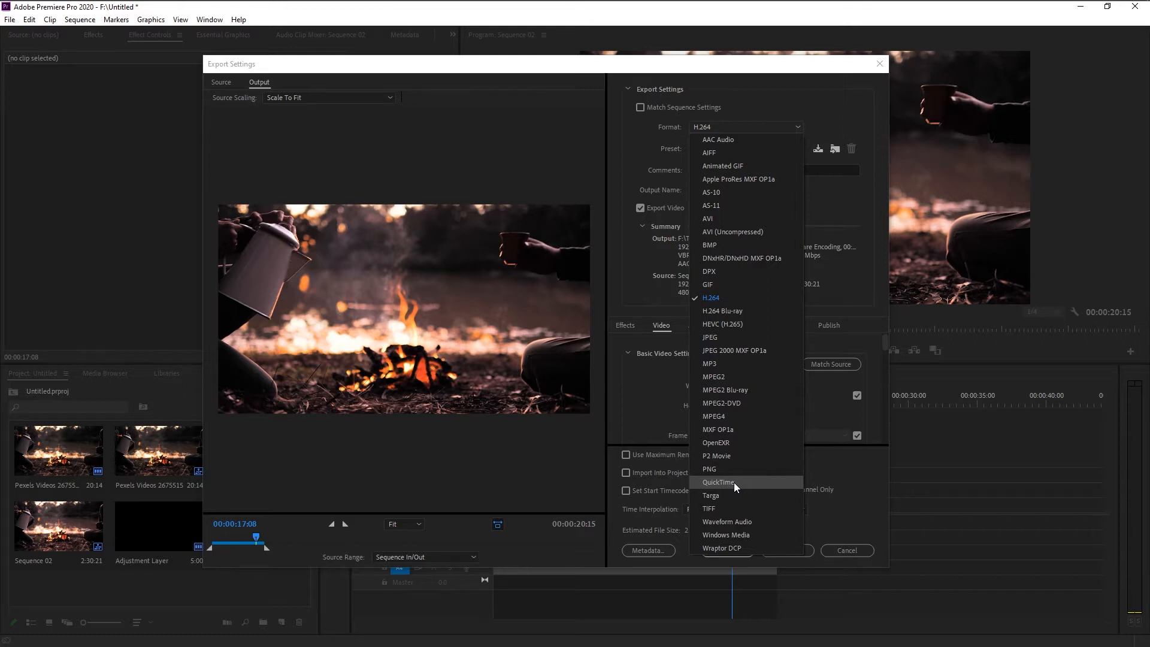
left_click(715, 299)
left_click(733, 148)
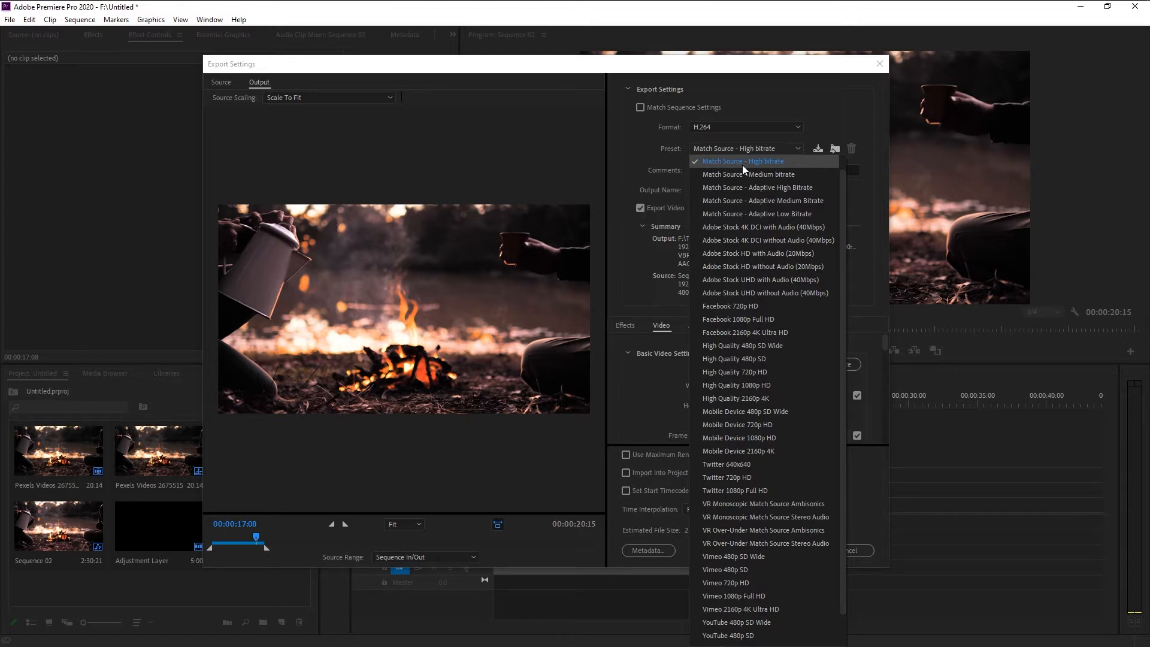
left_click(742, 163)
Step: Name the exported video file s1 in the Export folder
left_click(738, 190)
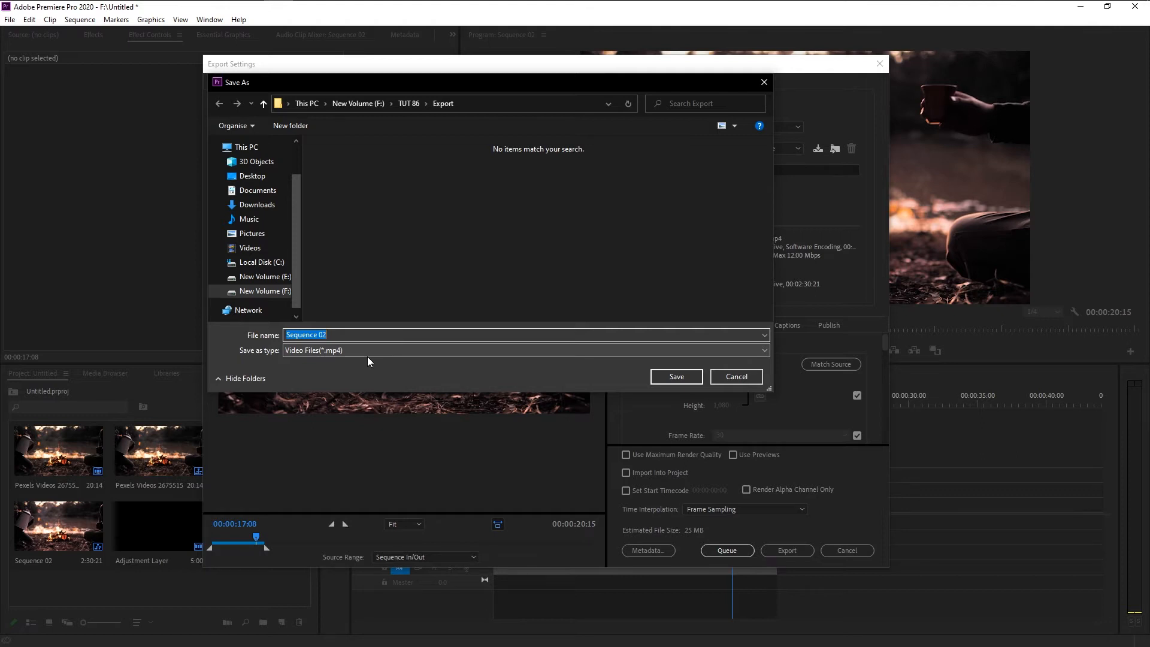
type("s1")
left_click(692, 376)
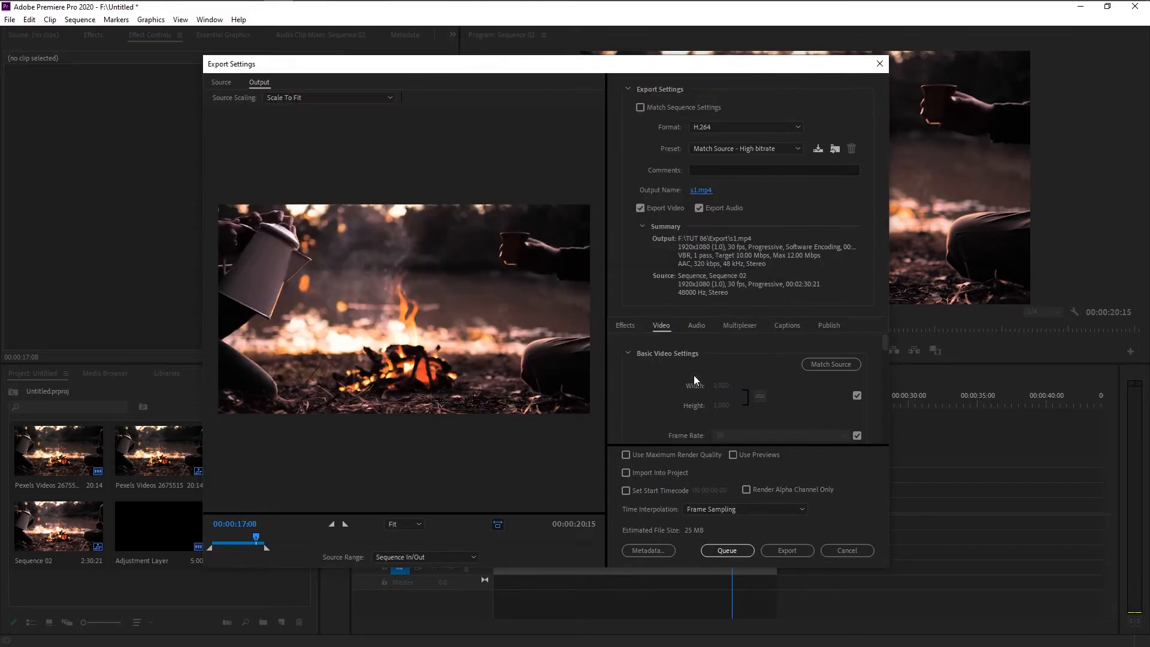
Step: Review the effects, video, audio, multiplexer, captions and publish export options, ending on the basic video settings
left_click(629, 325)
left_click(660, 325)
left_click(700, 325)
left_click(751, 324)
left_click(786, 325)
left_click(828, 324)
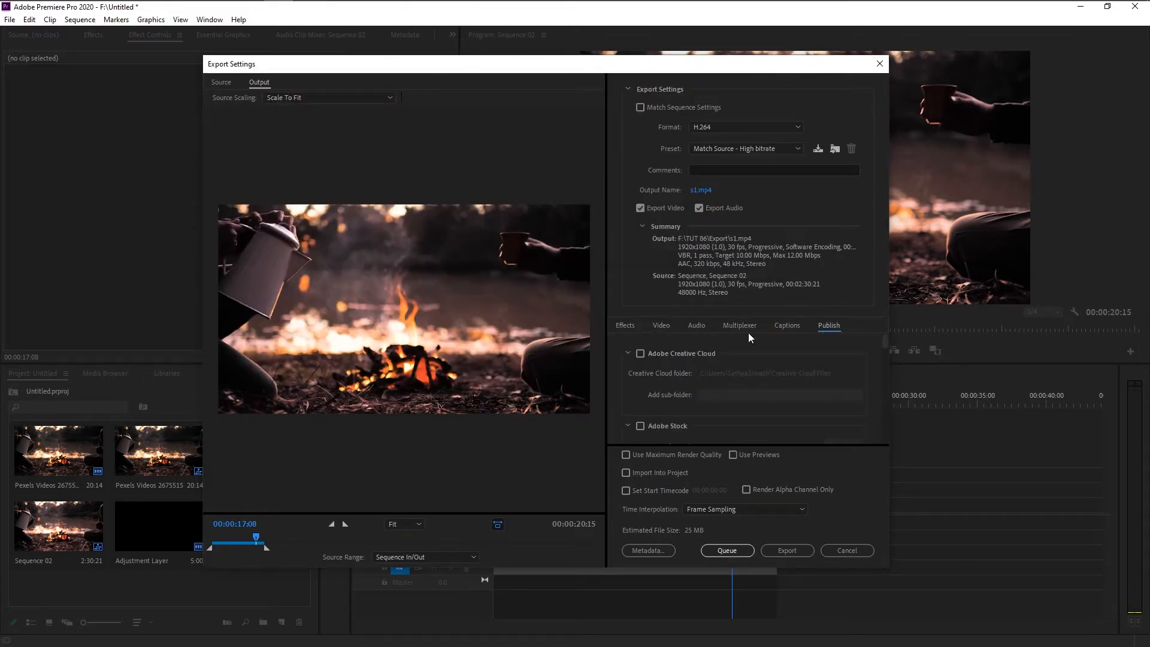
left_click(661, 324)
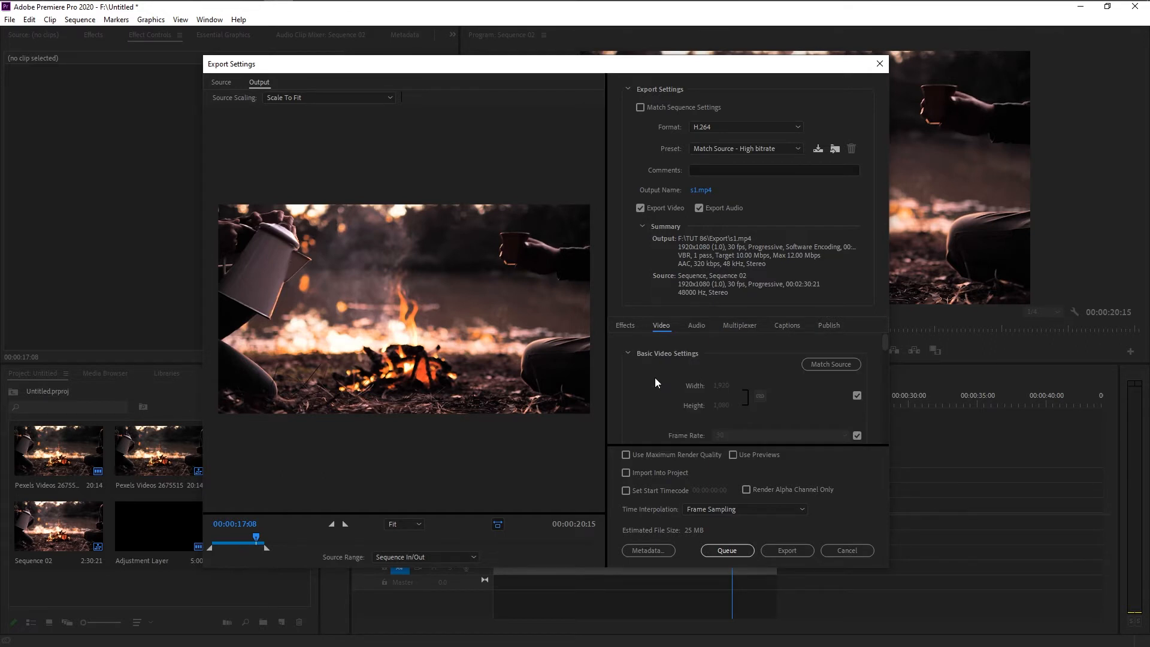
scroll(655, 377, "down", 3)
scroll(655, 377, "up", 3)
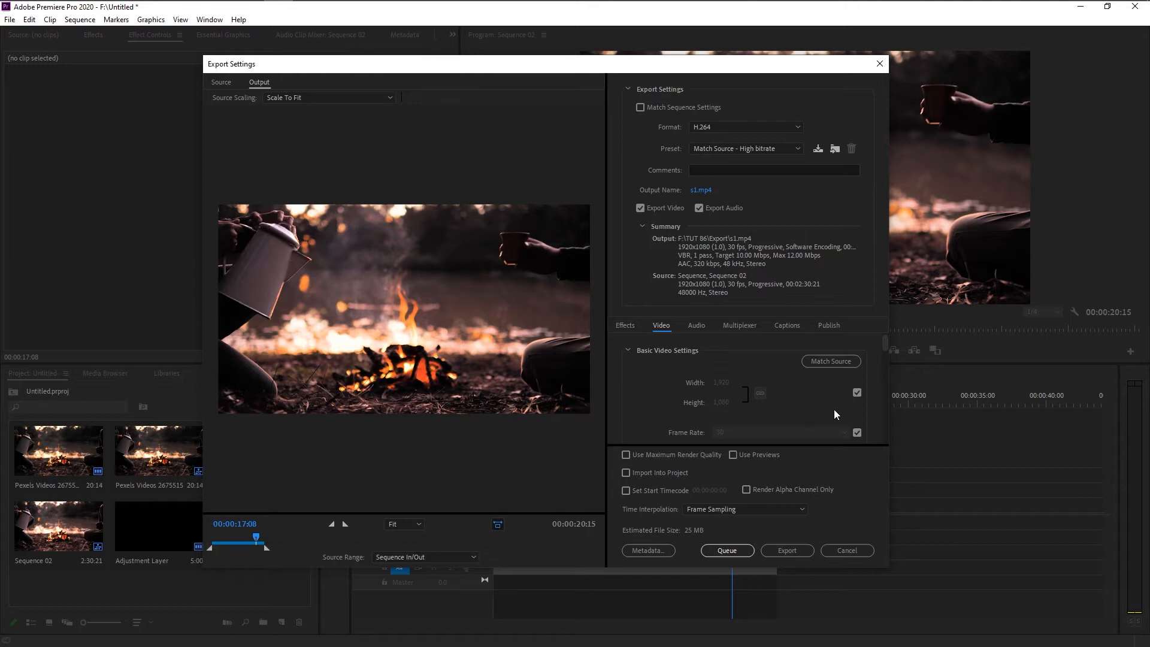
Step: Stop matching the frame size to the source and set the export width to 2030 with the height linked
left_click(857, 392)
left_click(721, 383)
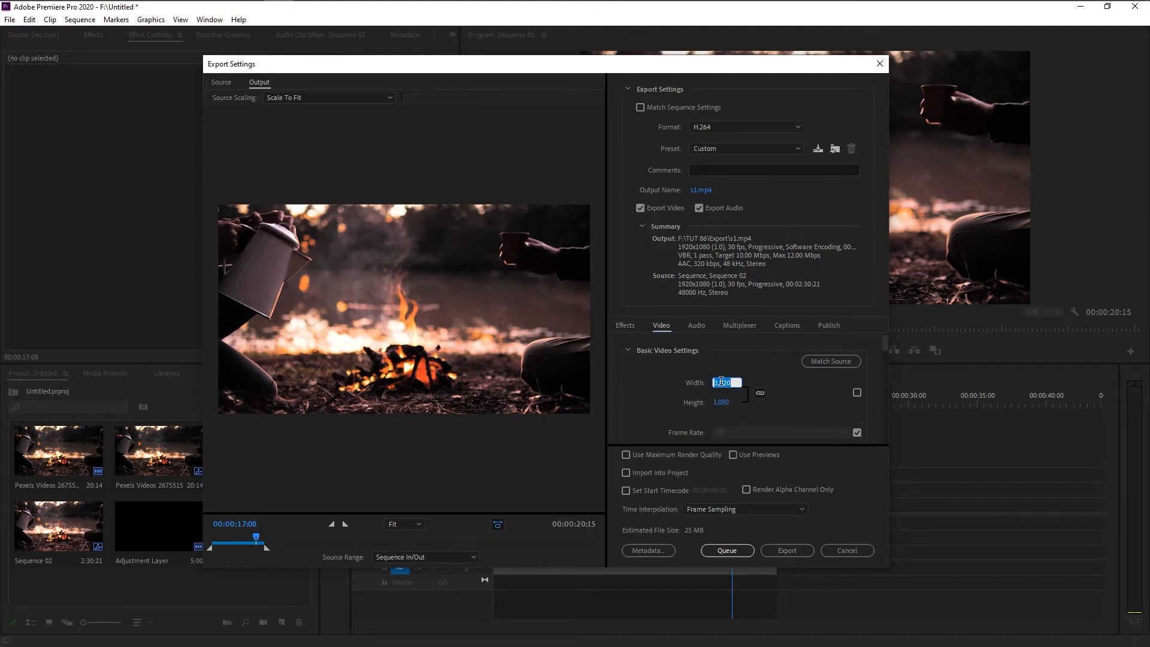
type("2030")
key("Return")
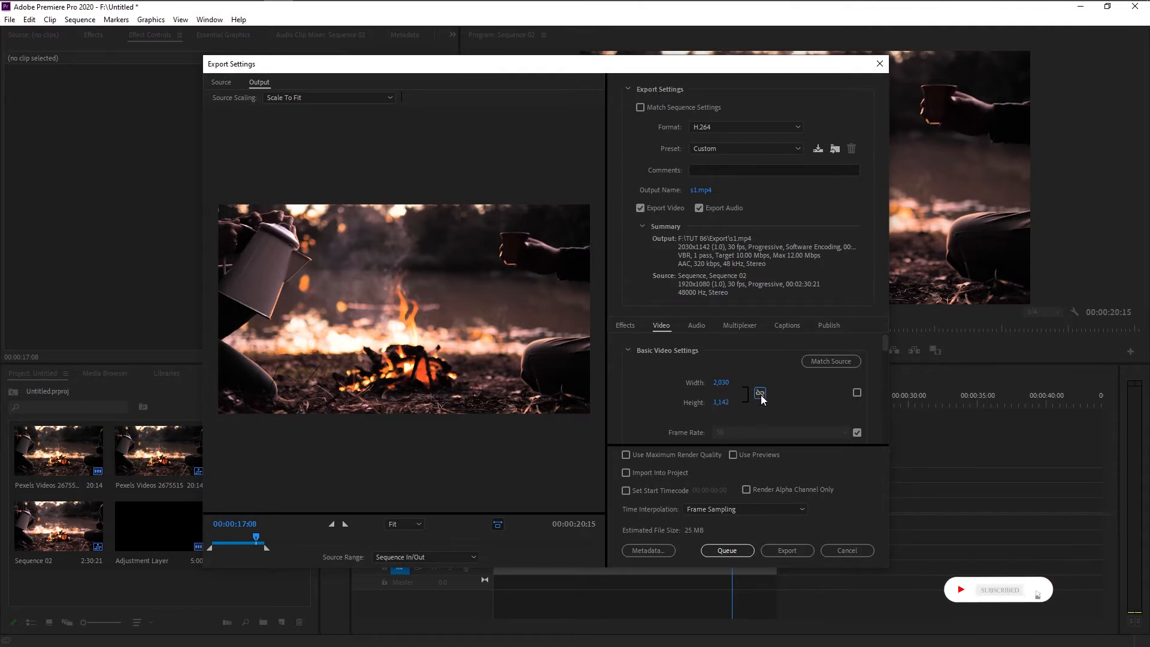
Step: Set the height to 1080 independently of the width, and return the frame size to matching the source
left_click(760, 393)
left_click(720, 402)
type("1080")
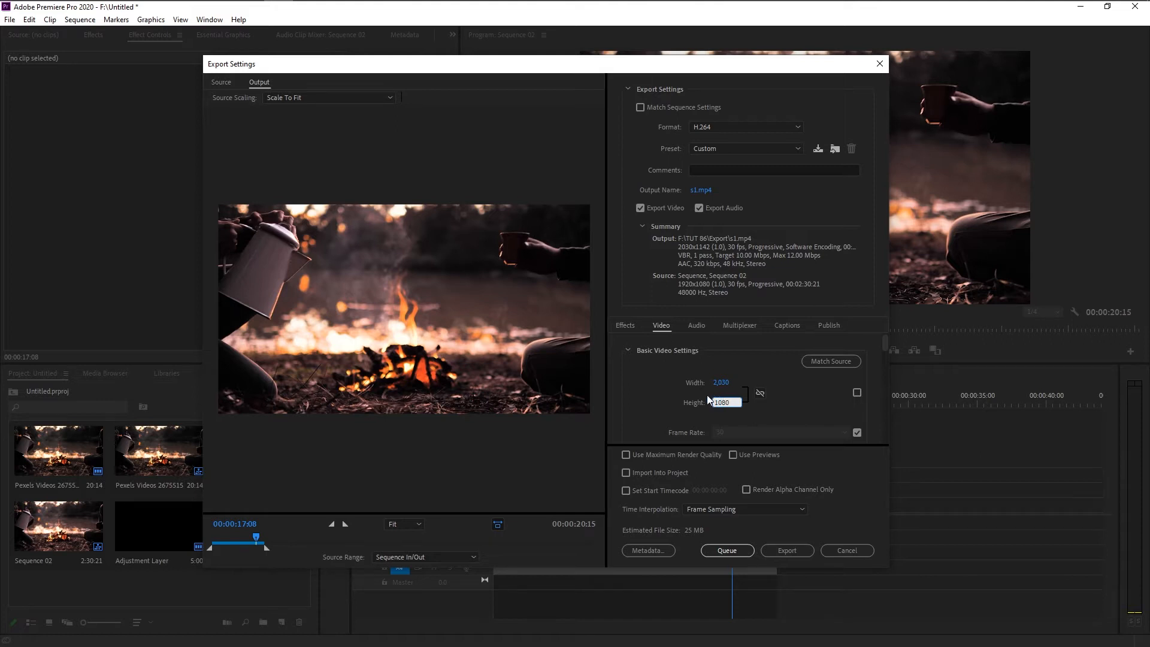
key("Return")
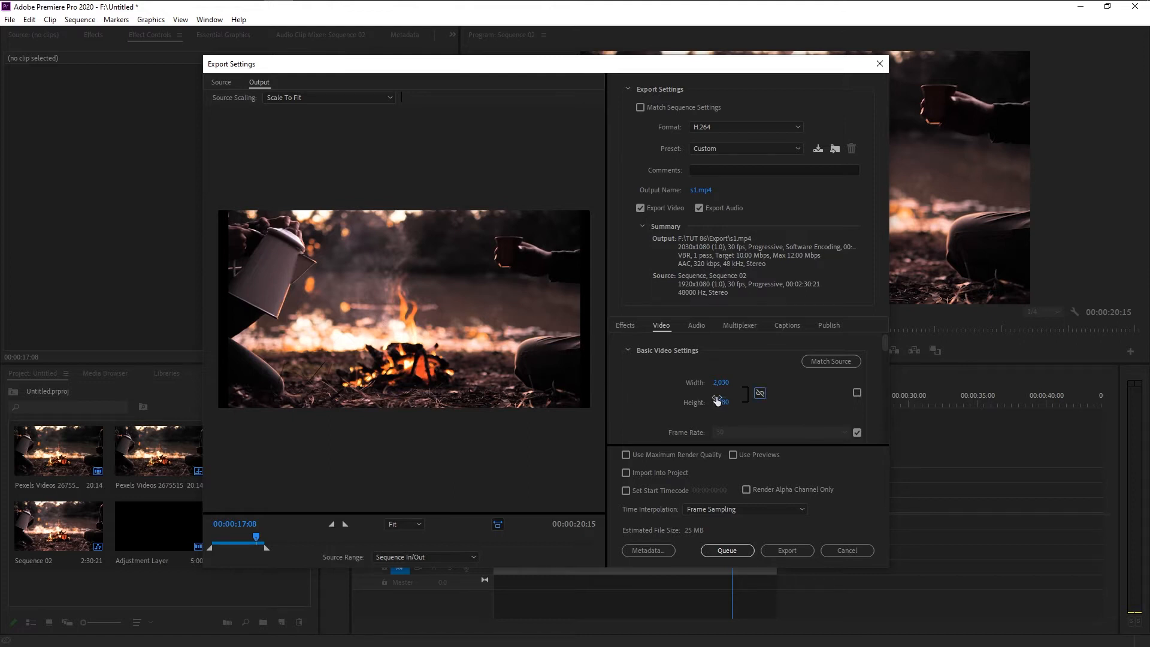
left_click(760, 393)
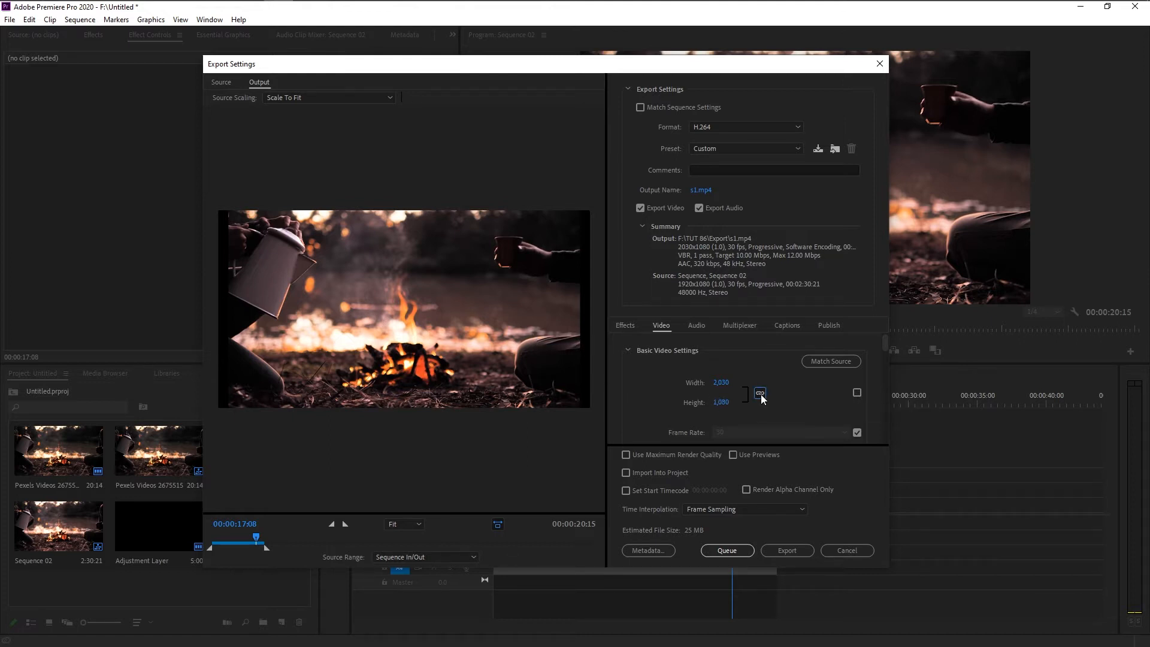
left_click(857, 393)
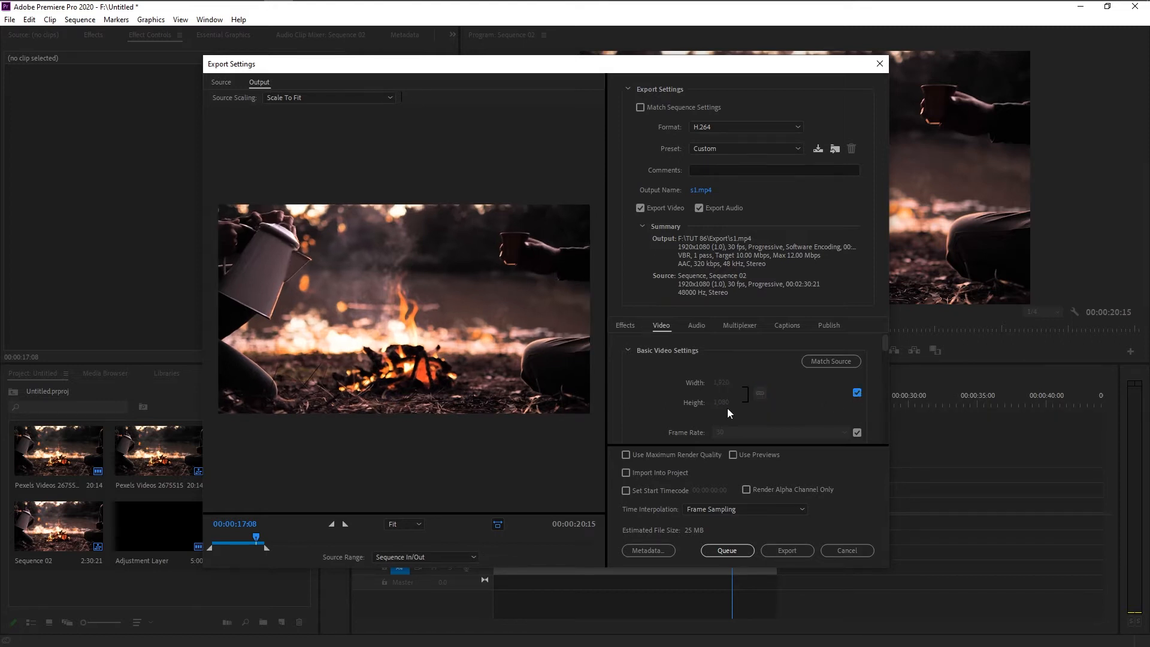
Step: Stop matching the frame rate to the source and choose an export frame rate of 30
scroll(727, 411, "down", 1)
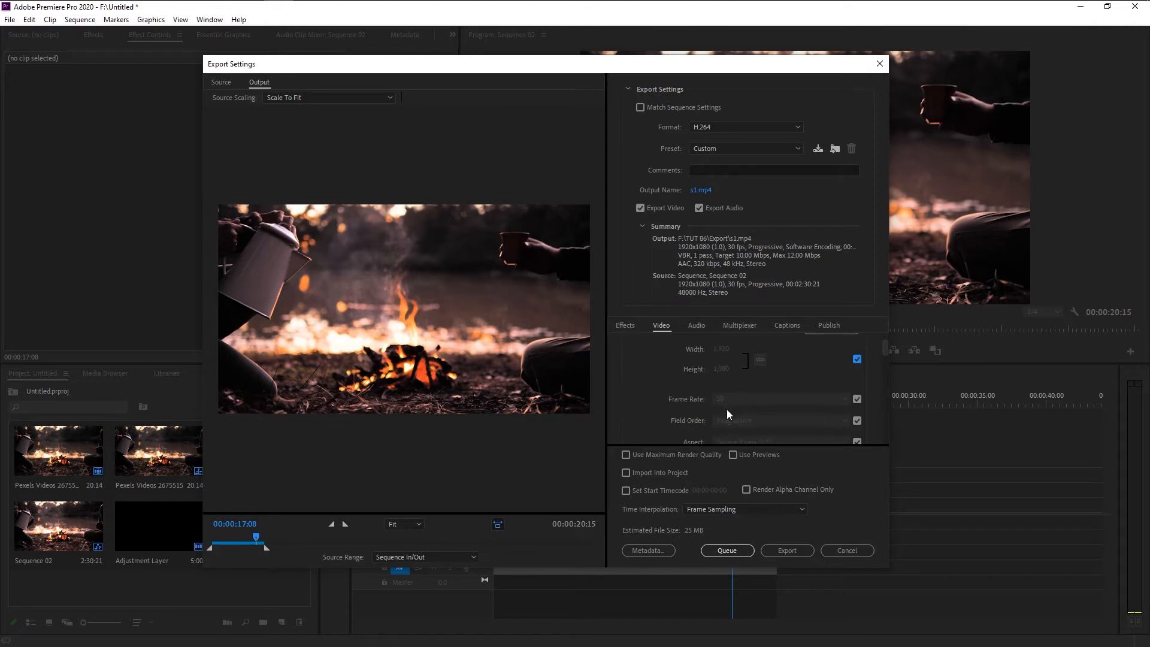
left_click(857, 400)
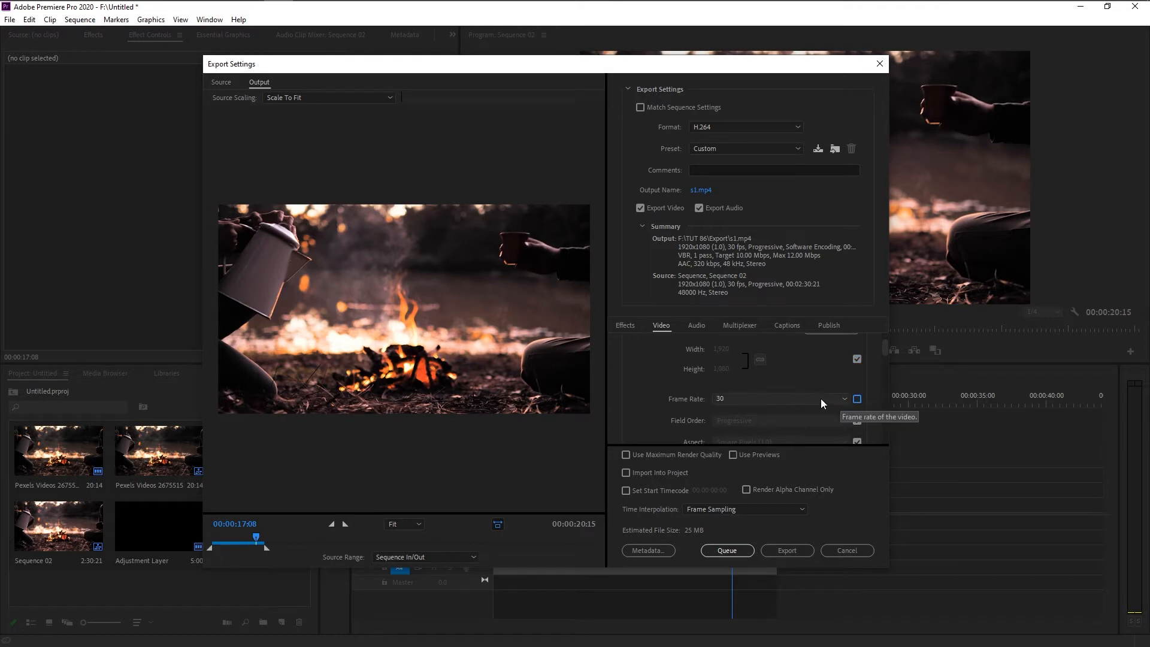
left_click(820, 398)
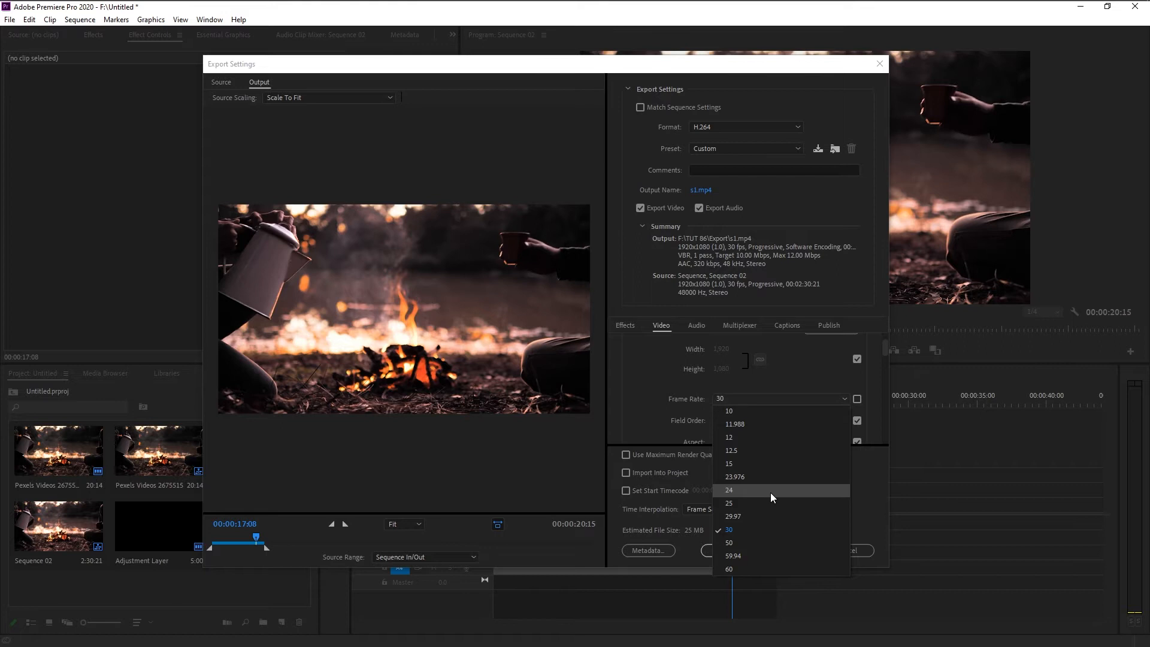
left_click(754, 534)
left_click(857, 400)
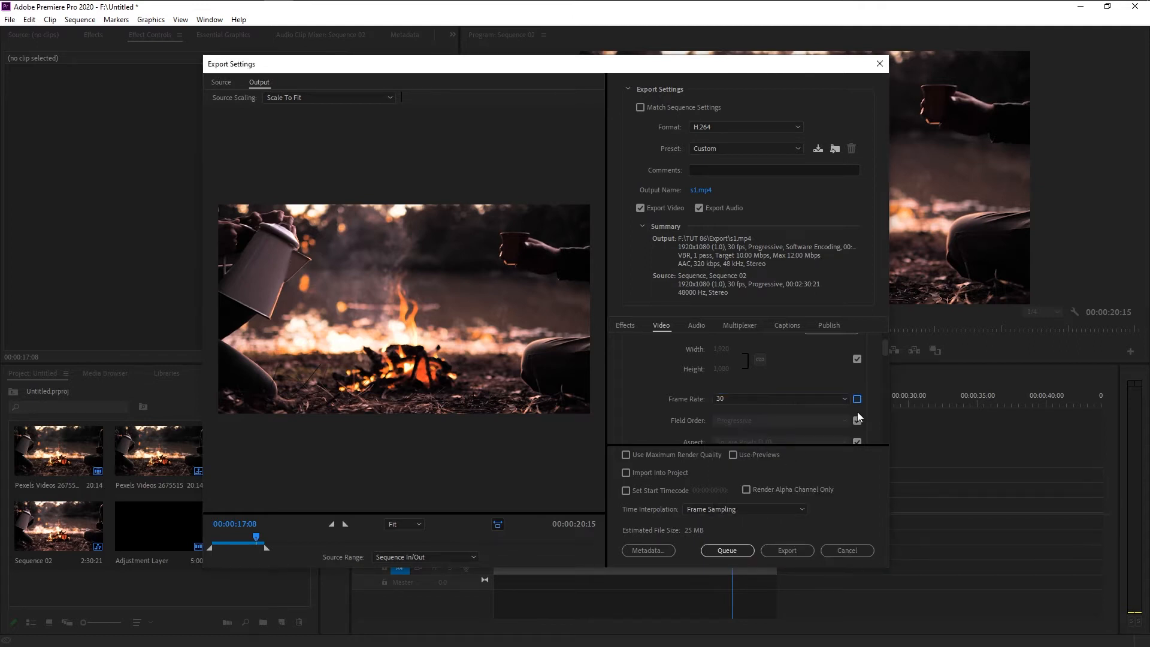
Step: Return the frame rate to matching the source and keep the bitrate encoding at VBR, 1 pass
scroll(782, 423, "down", 2)
scroll(750, 388, "up", 1)
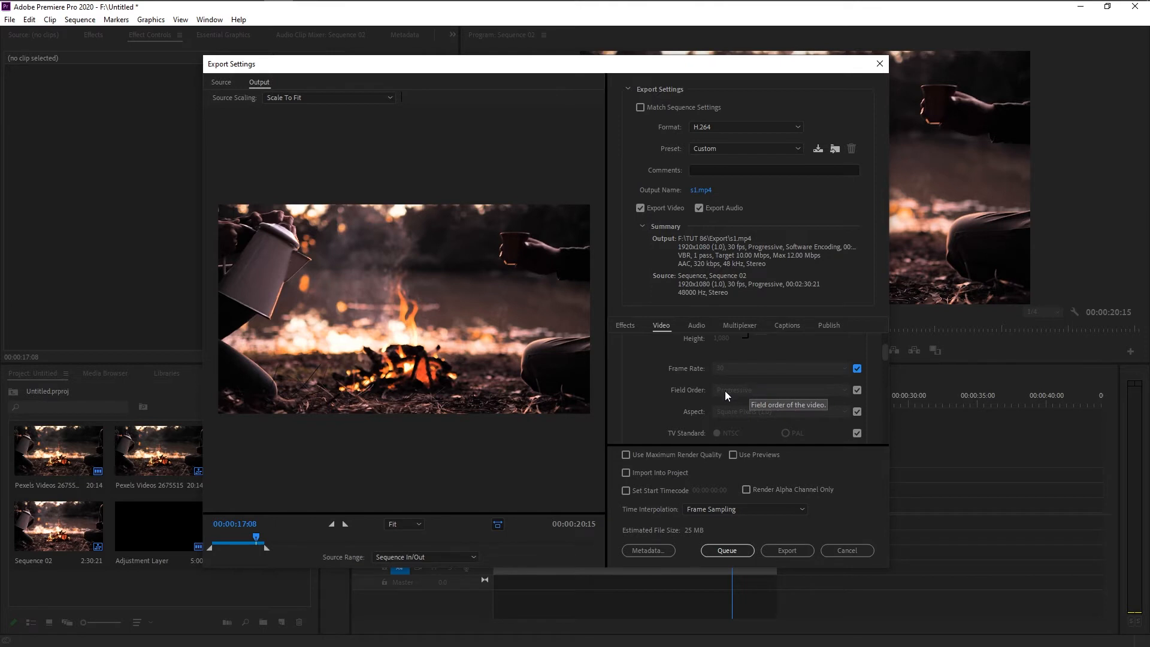
scroll(689, 397, "down", 5)
scroll(688, 398, "down", 4)
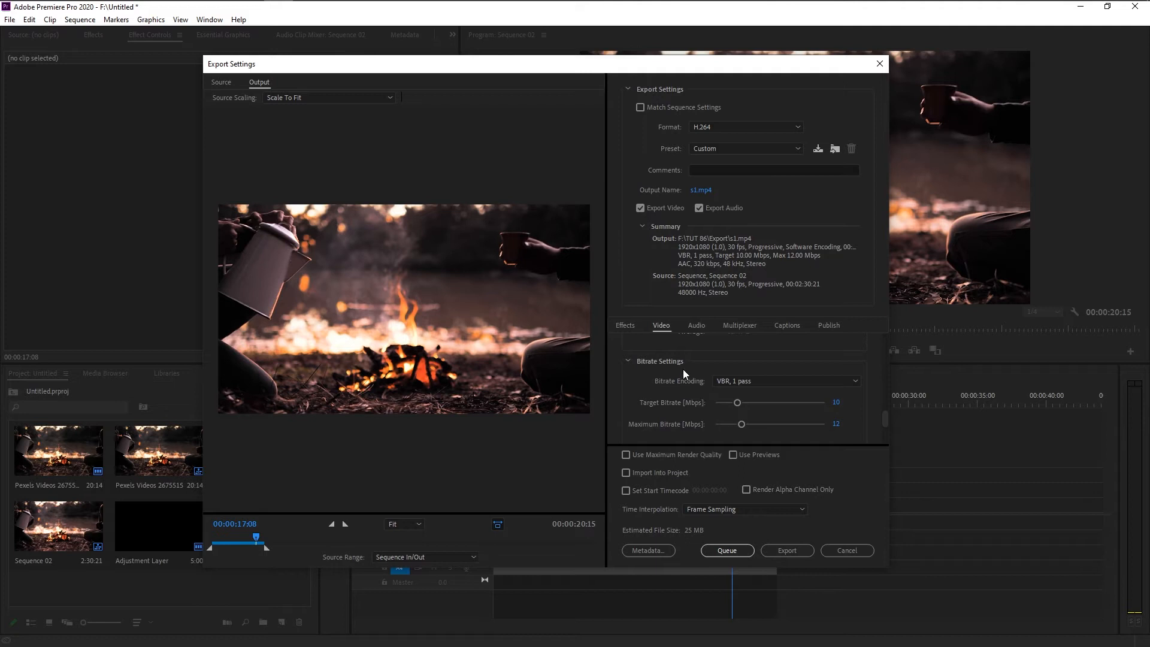
left_click(731, 379)
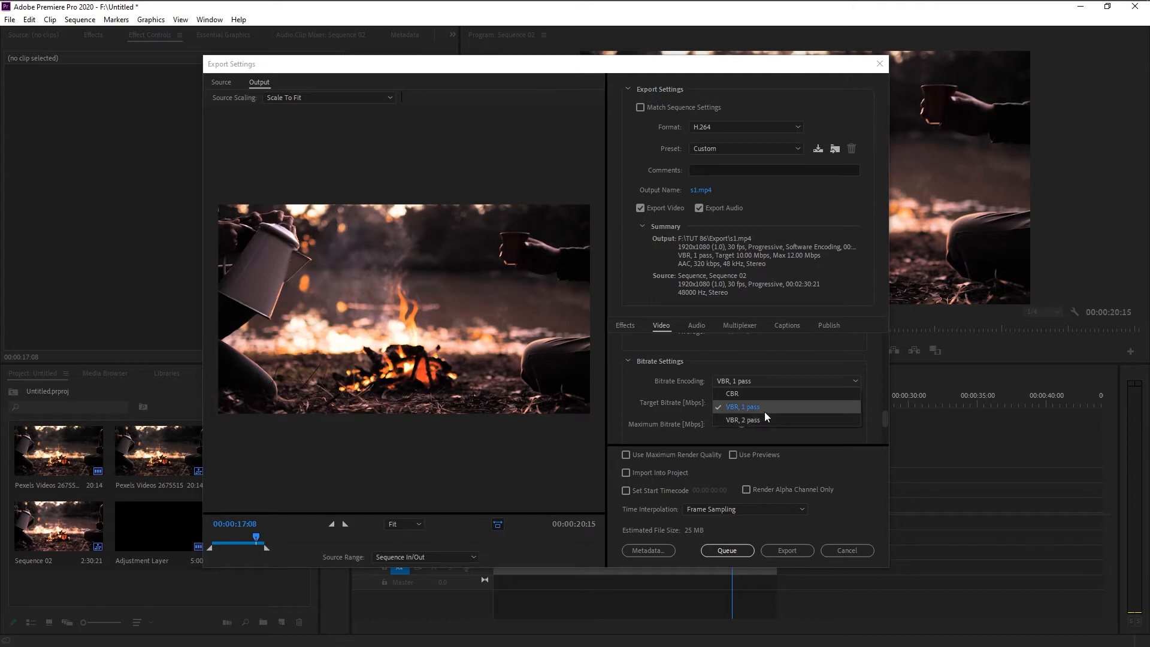
left_click(764, 412)
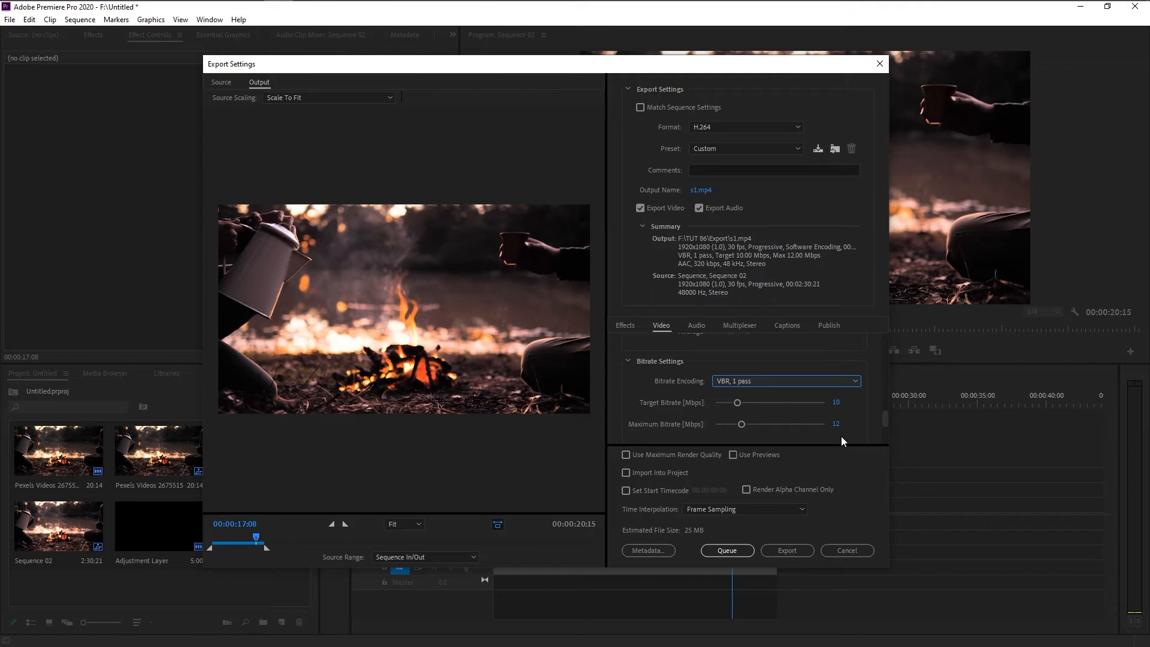
Step: Raise the target bitrate to 46 Mbps and the maximum bitrate to 50 Mbps
left_click(818, 407)
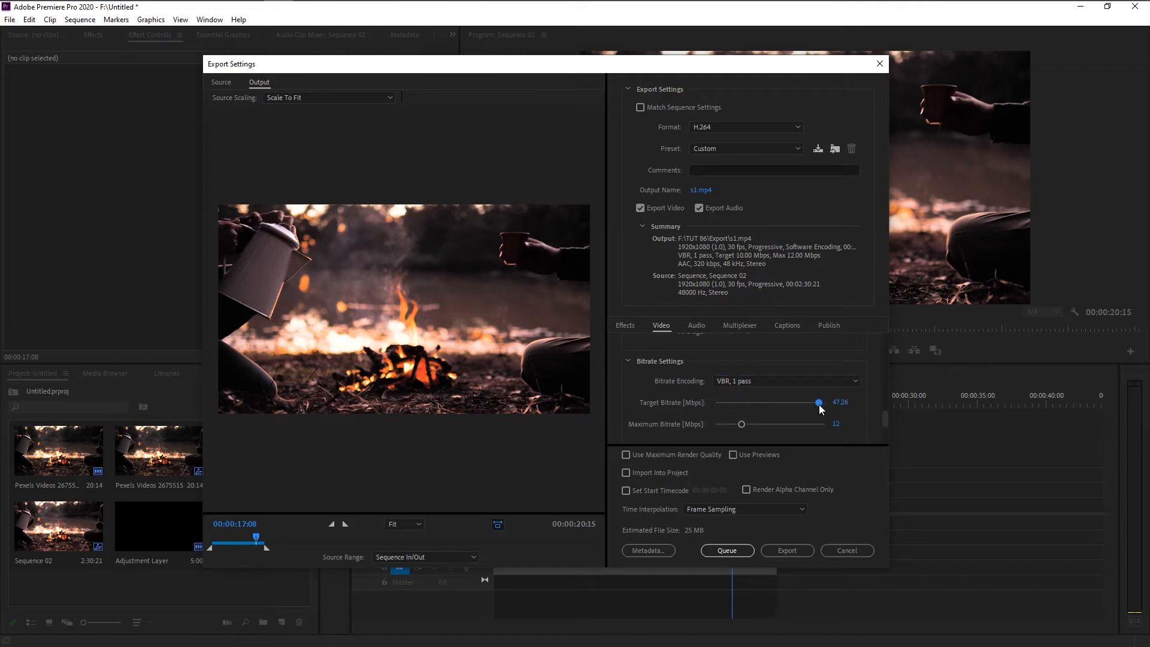
left_click(817, 424)
scroll(830, 425, "down", 2)
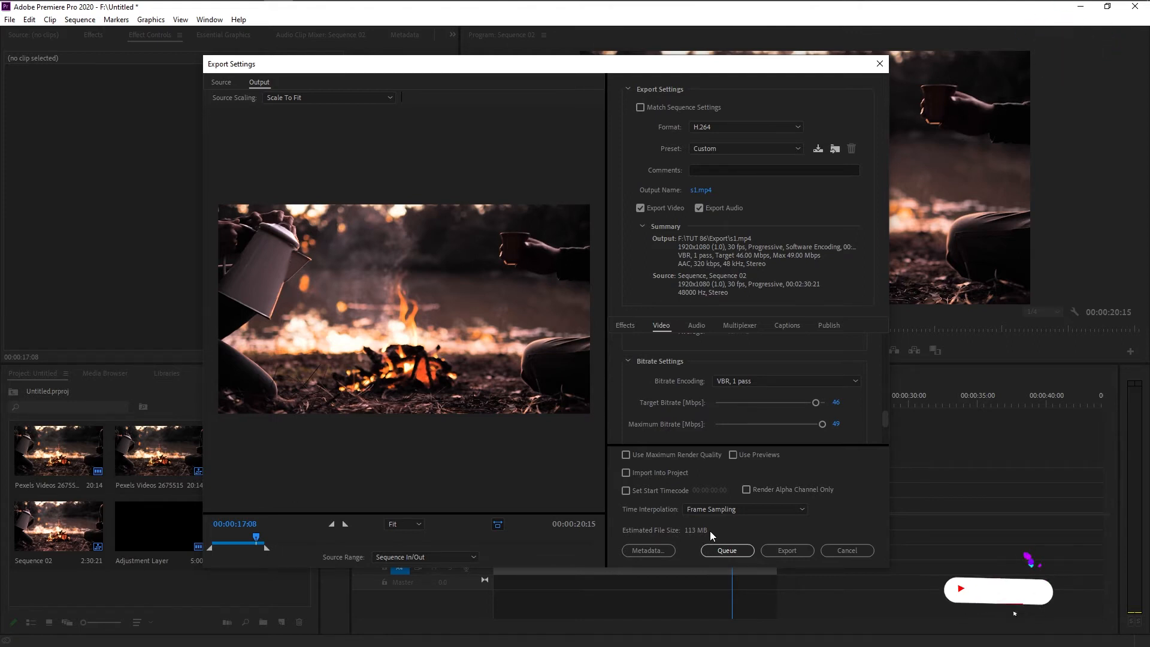
left_click(824, 424)
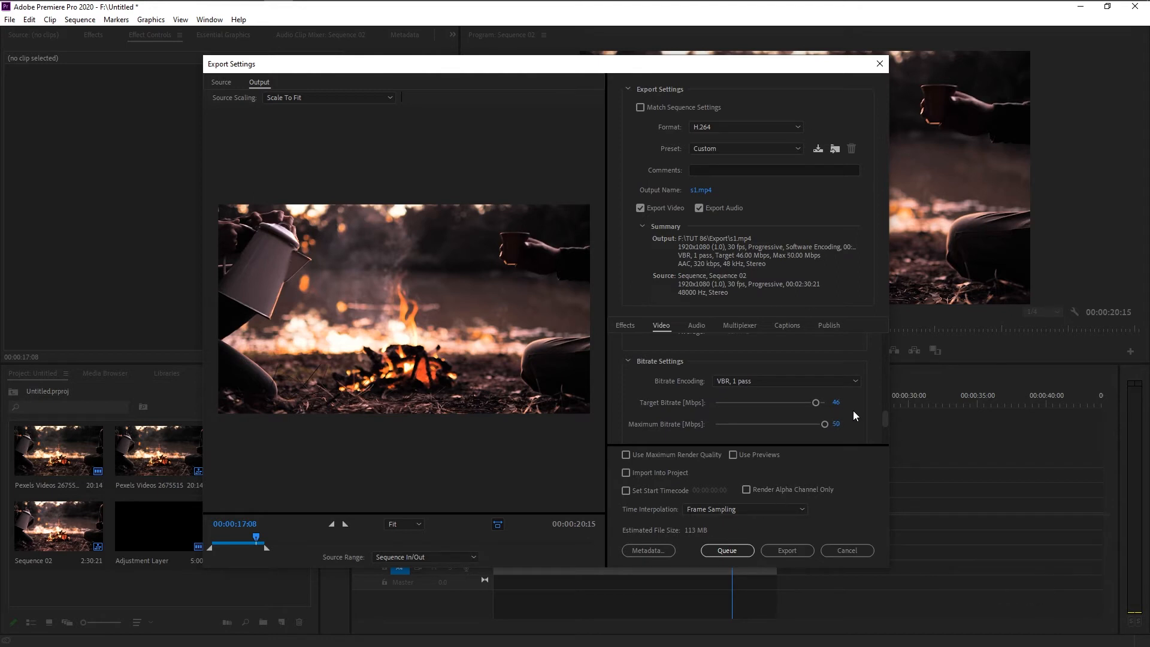
Step: Set the target bitrate to 10 Mbps and the maximum bitrate to 12 Mbps
left_click(837, 403)
type("10")
left_click(838, 424)
type("12")
key("Return")
Step: In the audio export settings, choose a sample rate of 48000 Hz and stereo channels
scroll(719, 389, "up", 5)
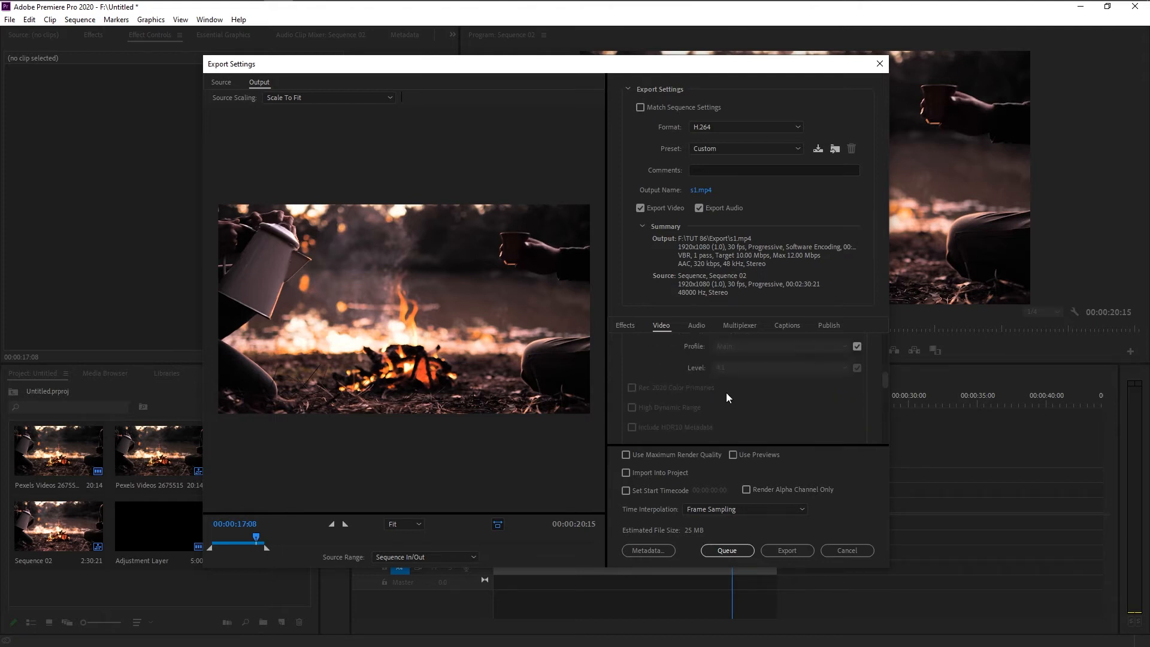
scroll(726, 393, "up", 2)
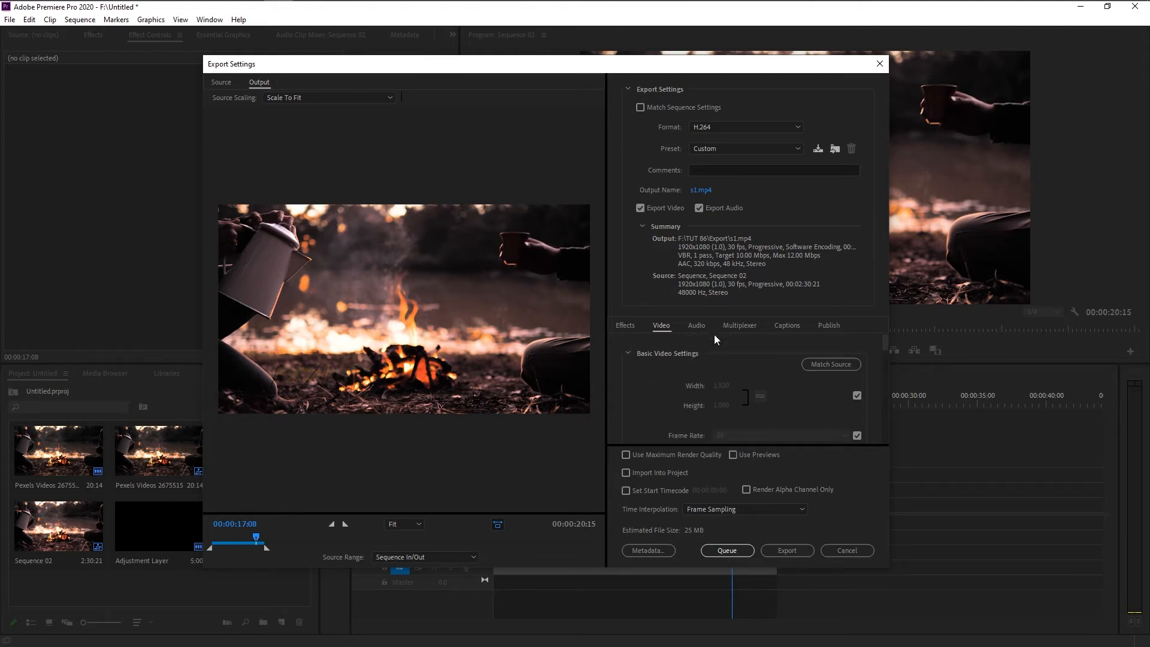
left_click(698, 326)
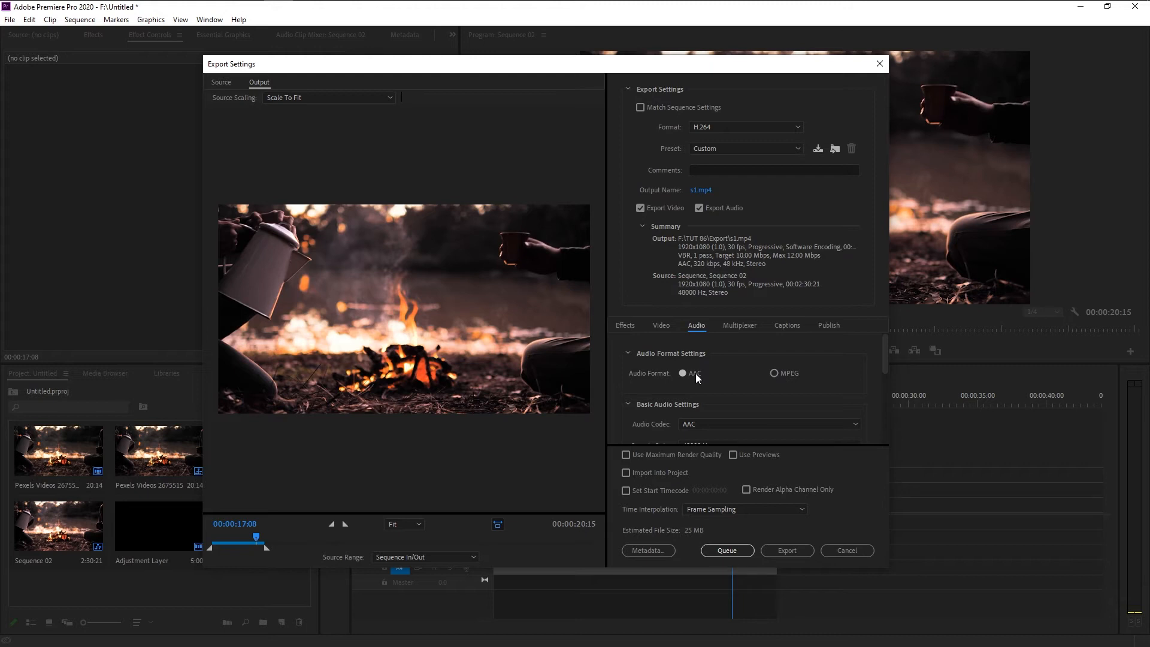
scroll(737, 404, "down", 1)
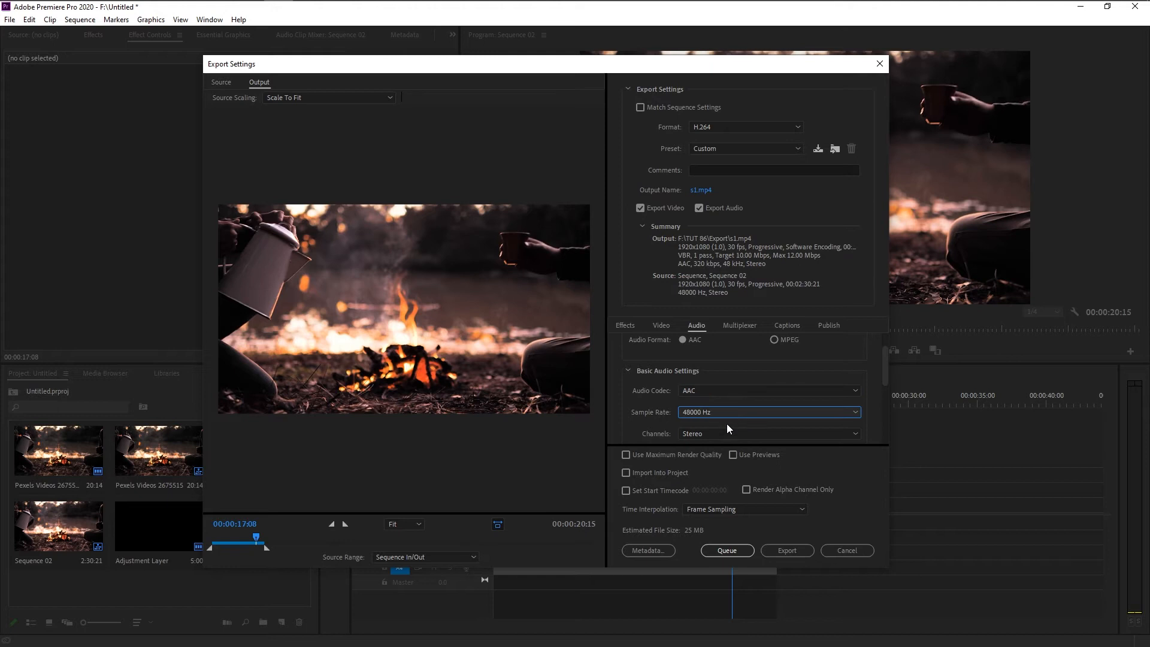
left_click(721, 415)
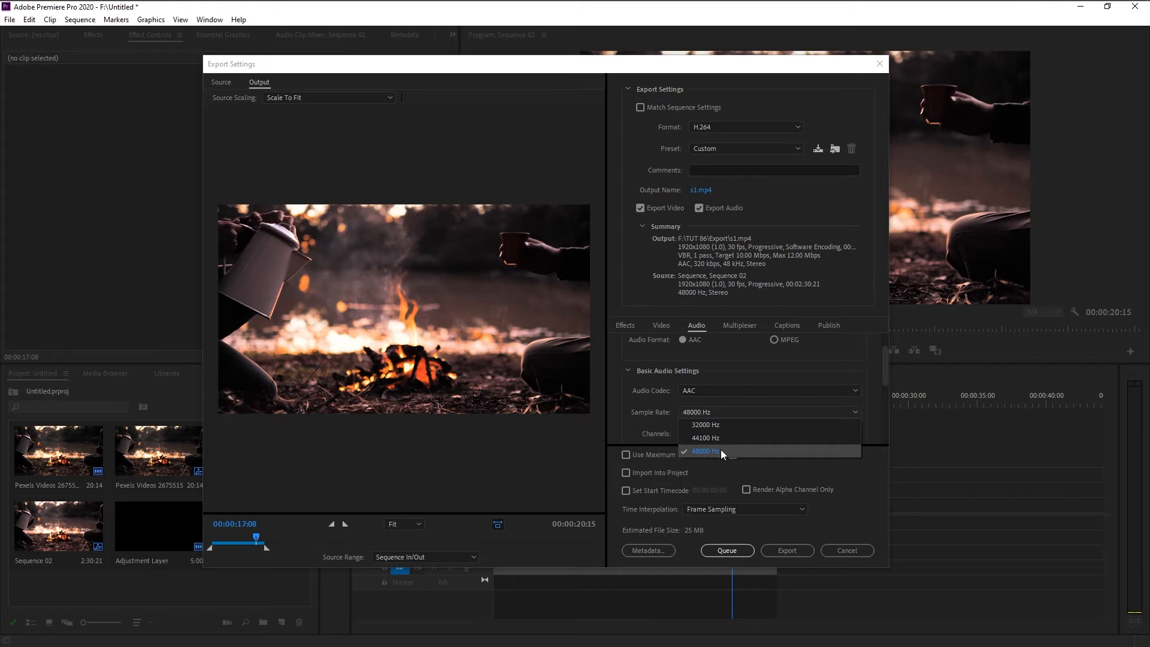
left_click(720, 449)
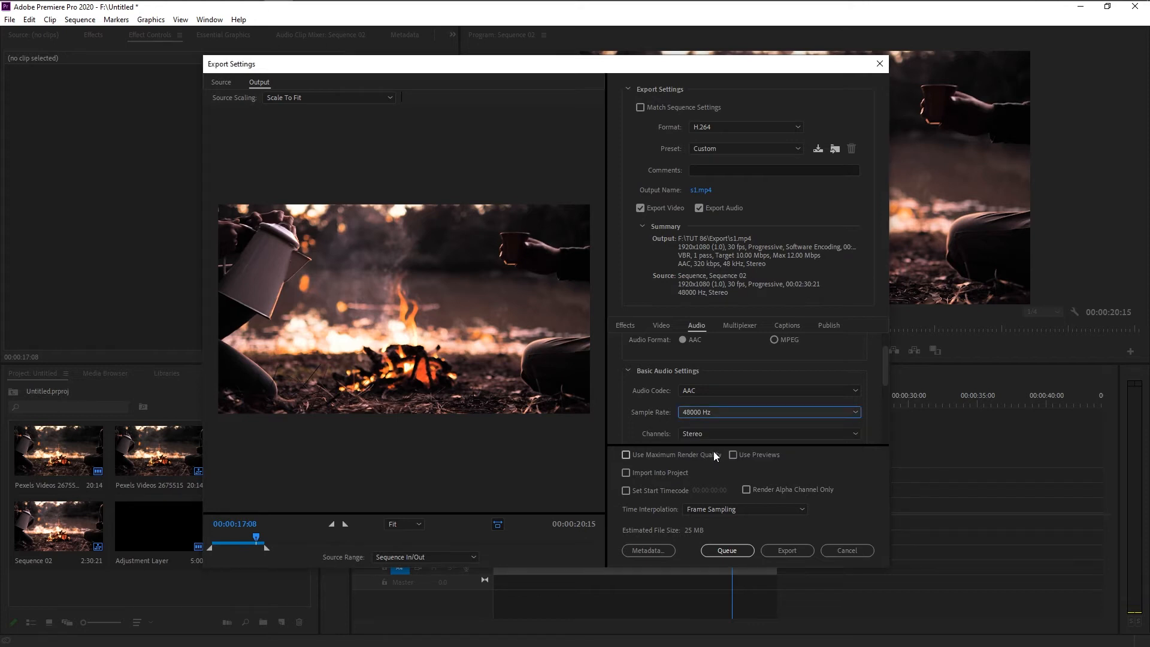
scroll(673, 430, "down", 2)
left_click(697, 366)
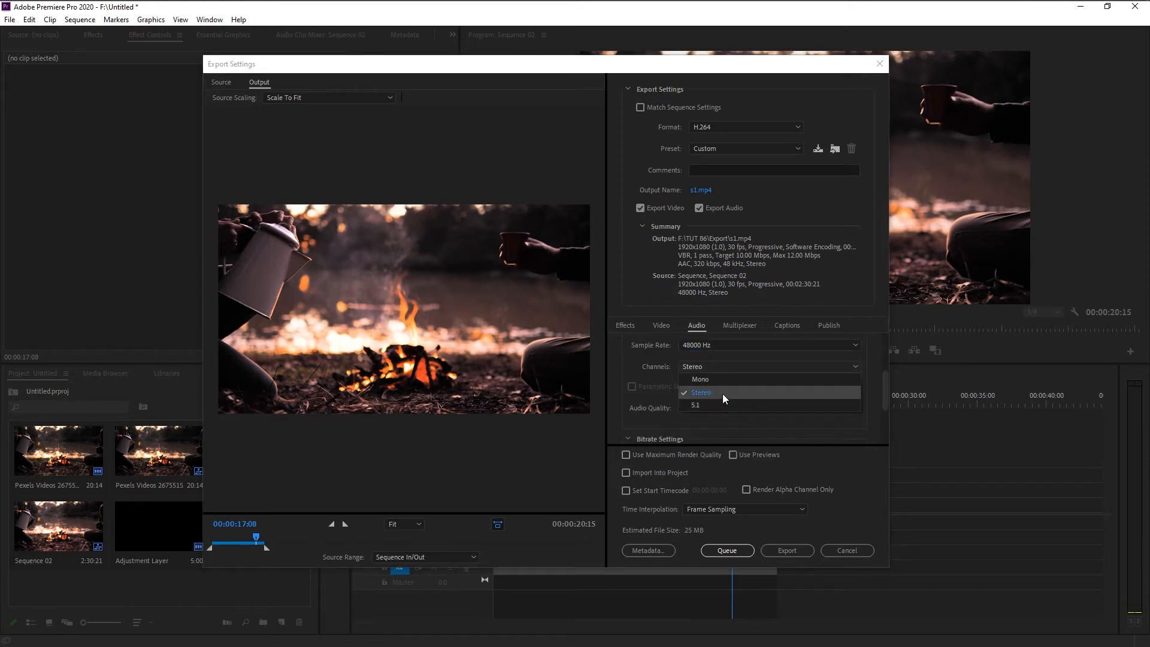
left_click(722, 394)
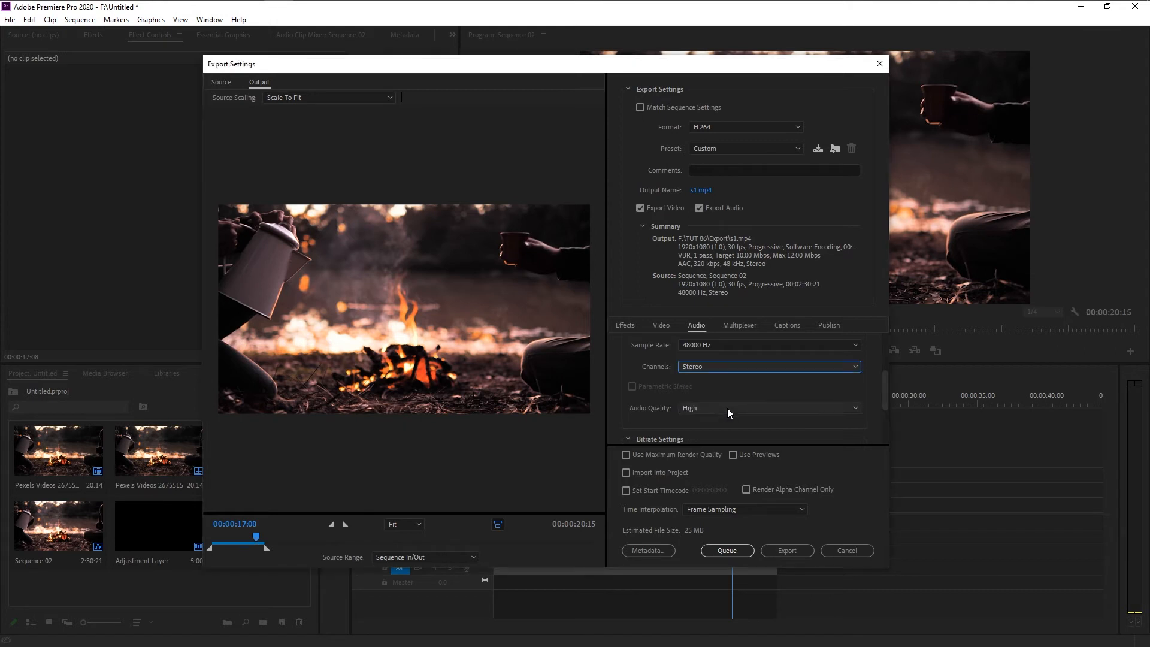
Step: Review the available audio quality levels and audio bitrates without choosing a different one
scroll(682, 400, "down", 1)
left_click(718, 374)
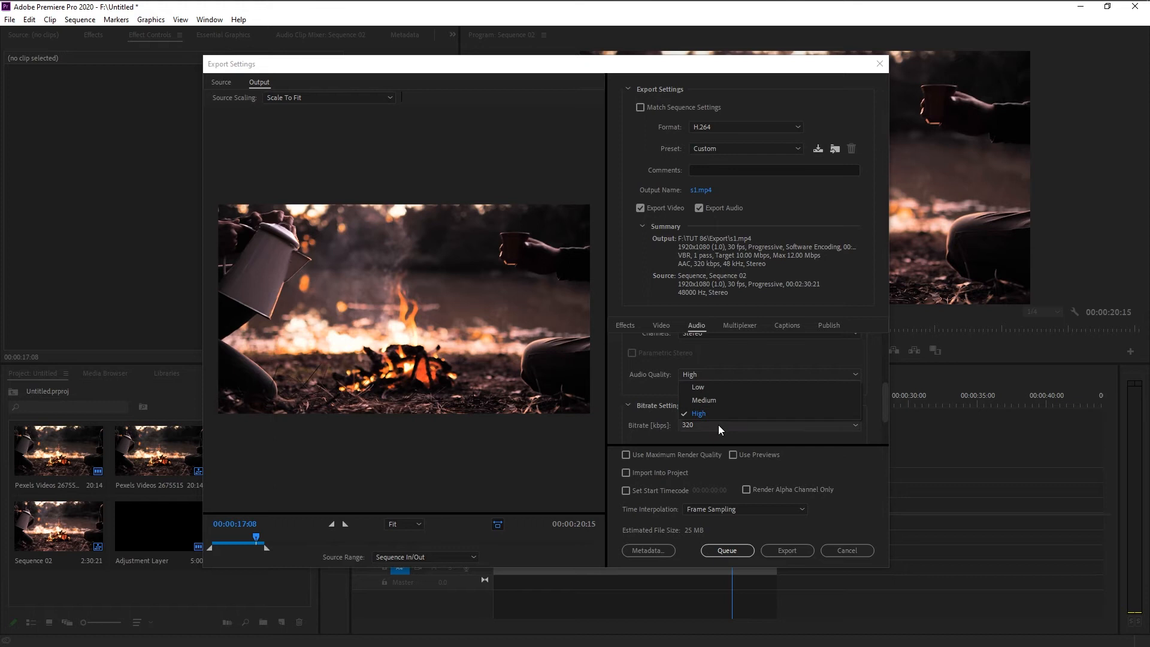
left_click(658, 387)
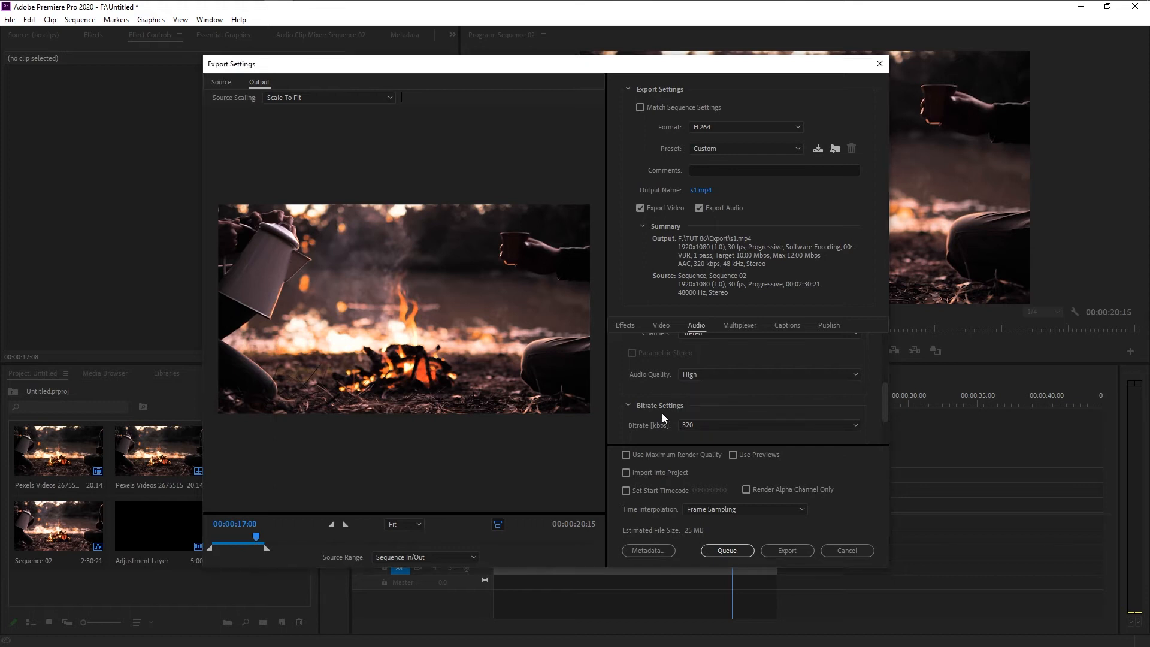
scroll(662, 412, "down", 1)
left_click(701, 367)
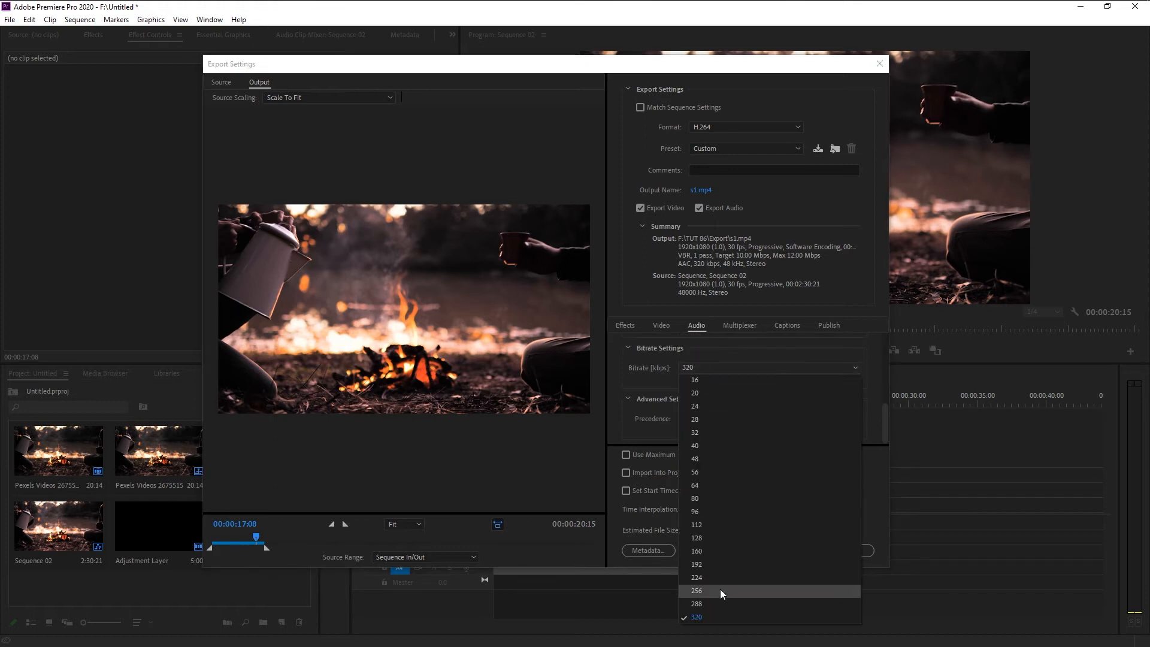
left_click(667, 387)
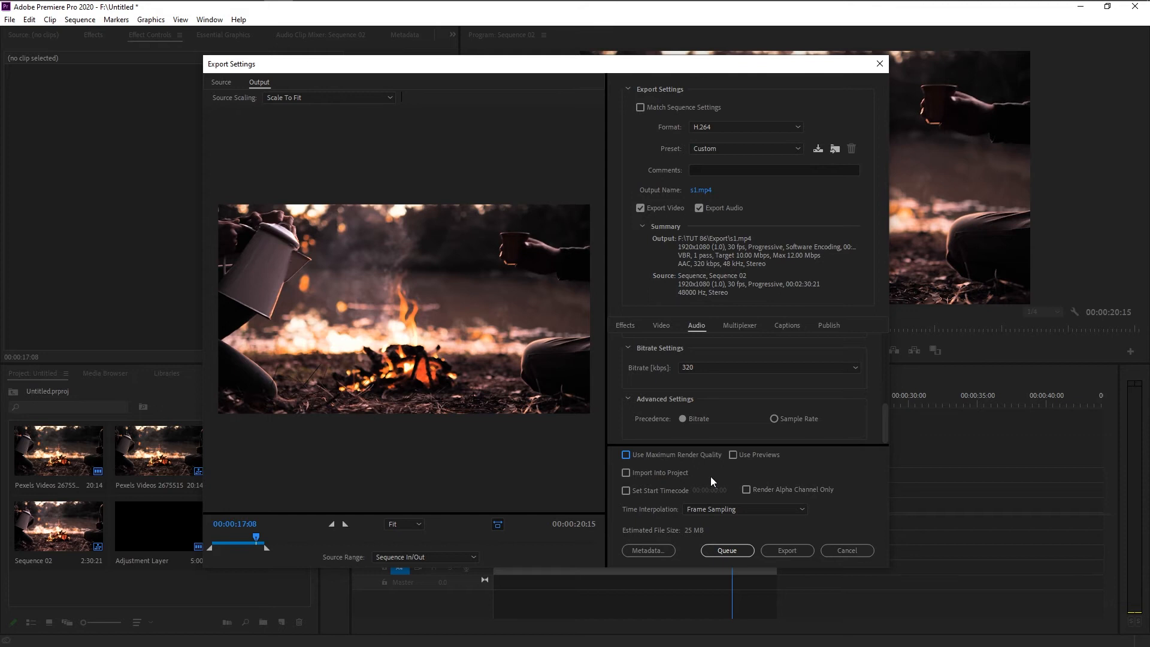
Step: Keep the time interpolation at Frame Sampling and export the s1 video
left_click(735, 508)
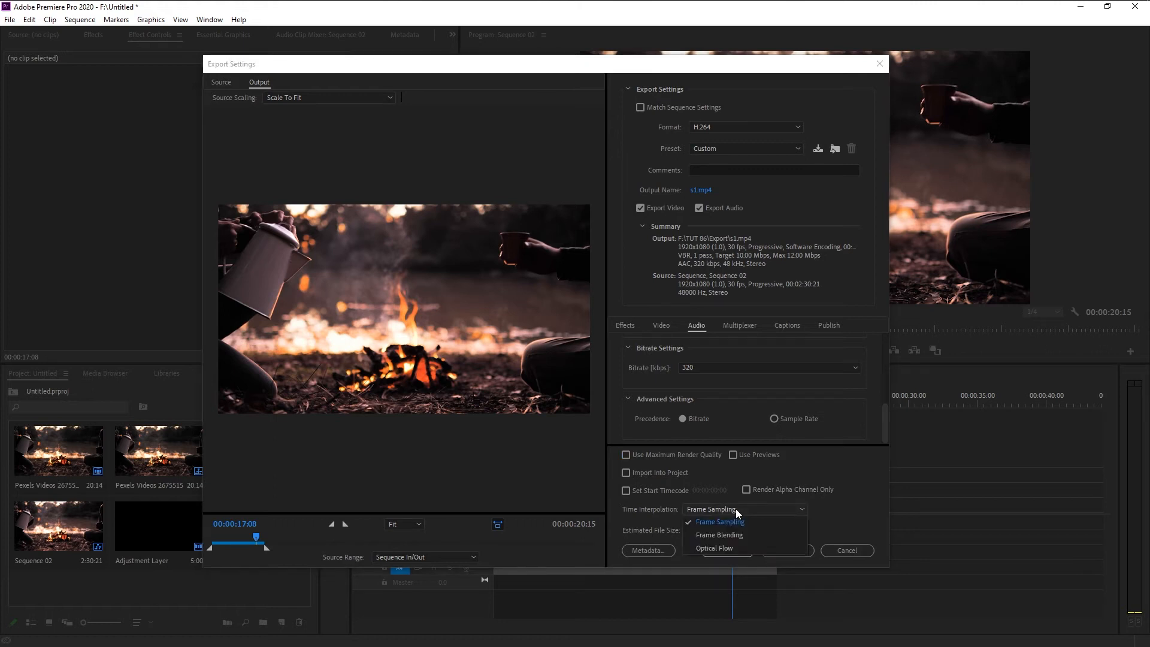
left_click(741, 531)
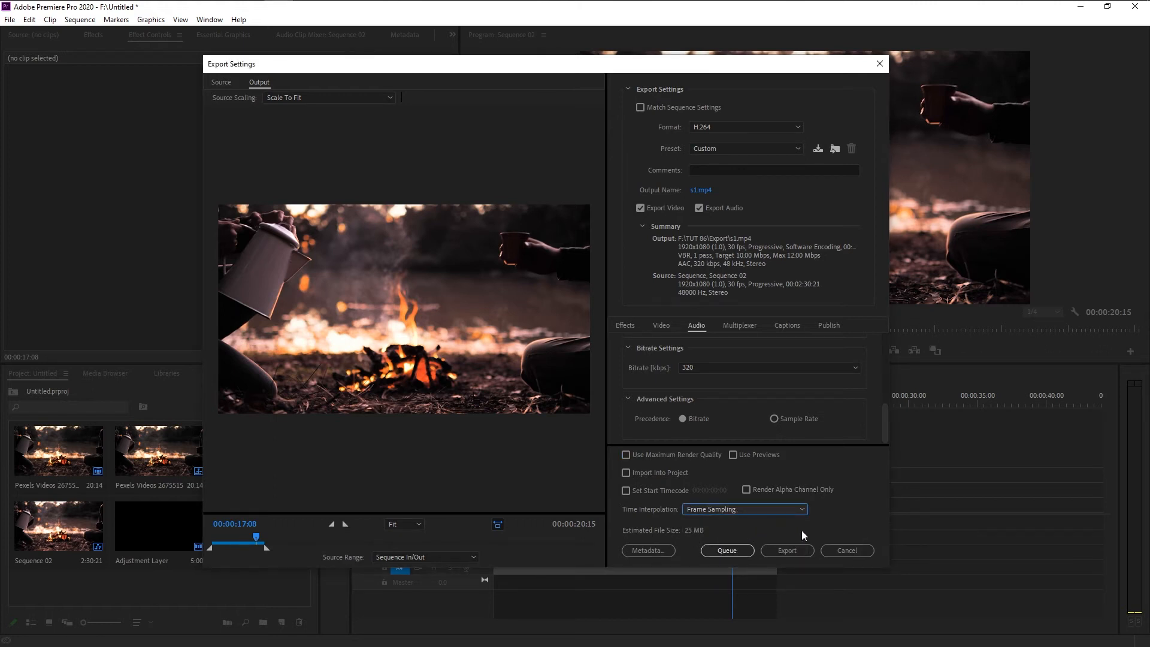
left_click(797, 547)
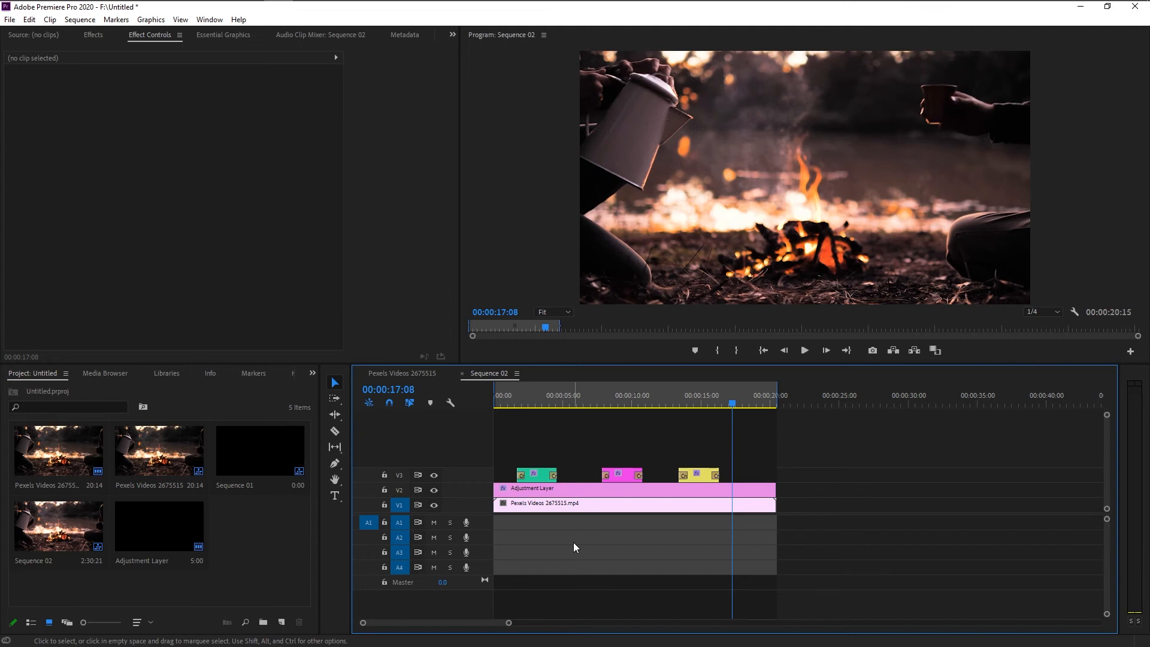
Step: Open the exported s1 video from the Export folder in VLC media player, watch it and pause playback
left_click(183, 10)
right_click(325, 253)
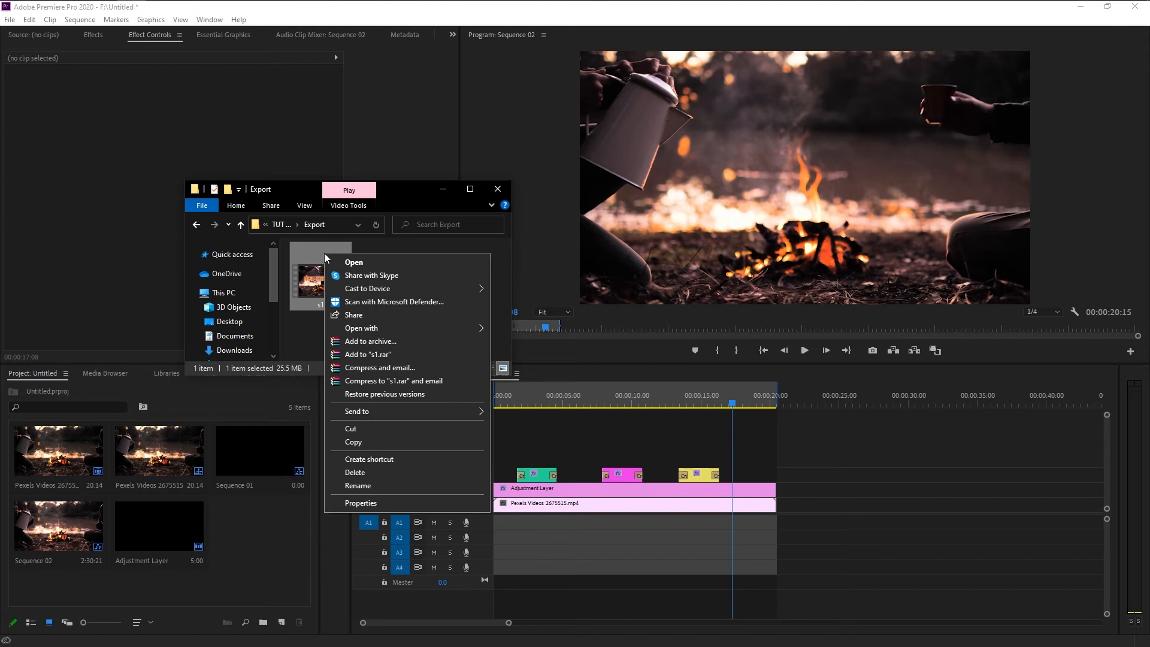
mouse_move(489, 330)
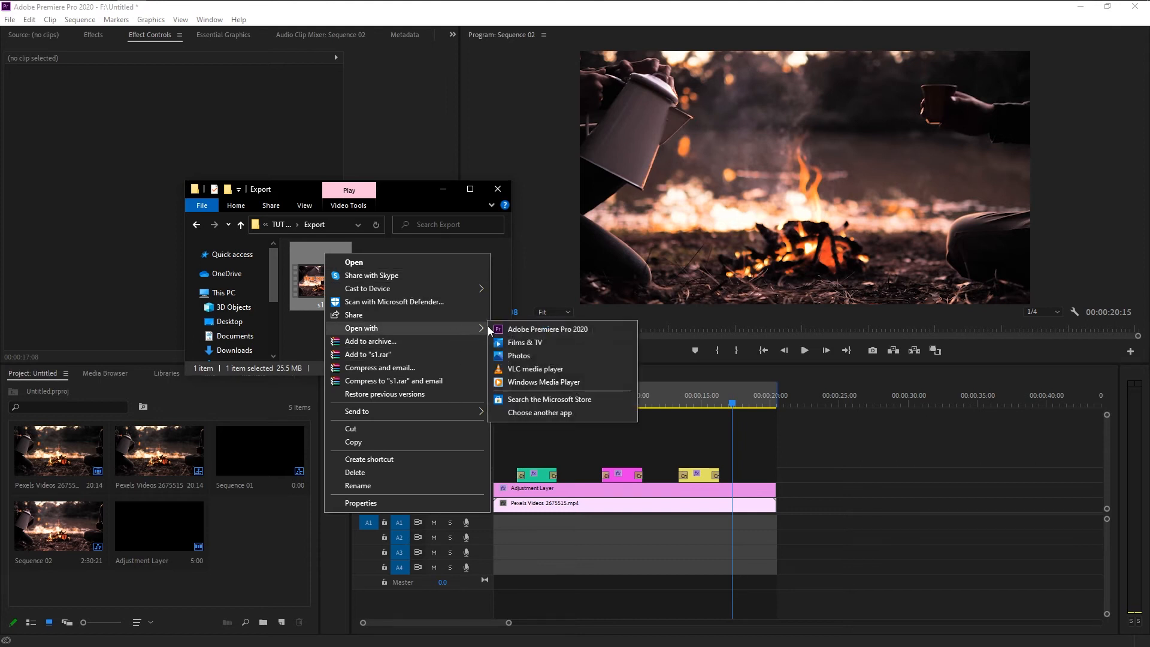
left_click(554, 370)
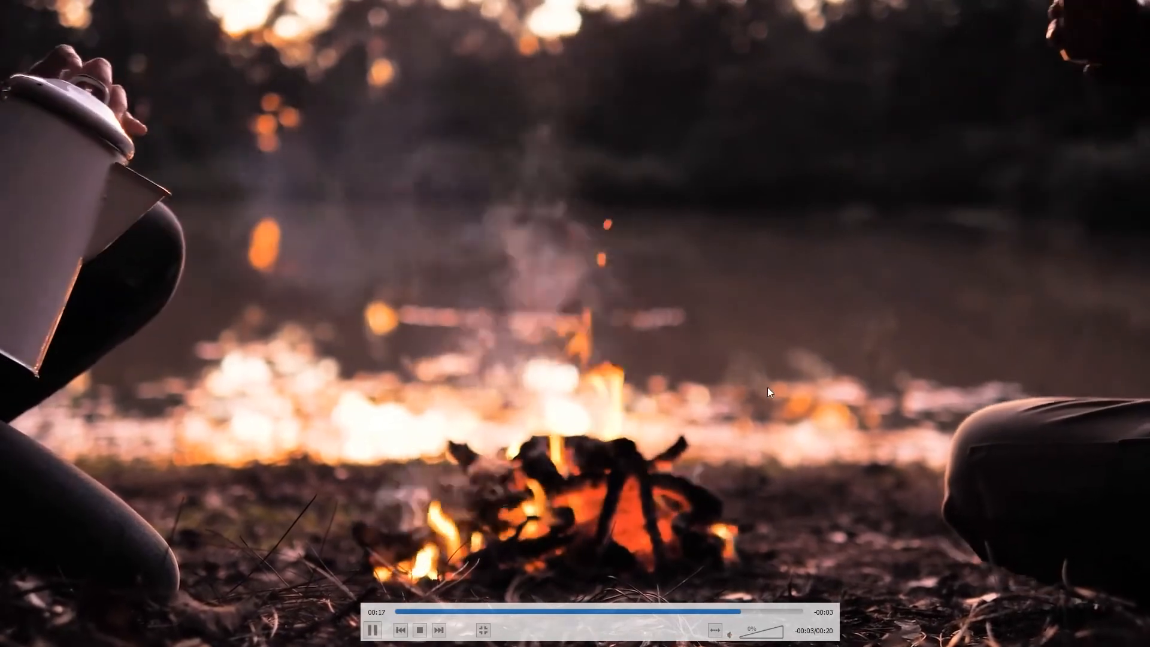
key("space")
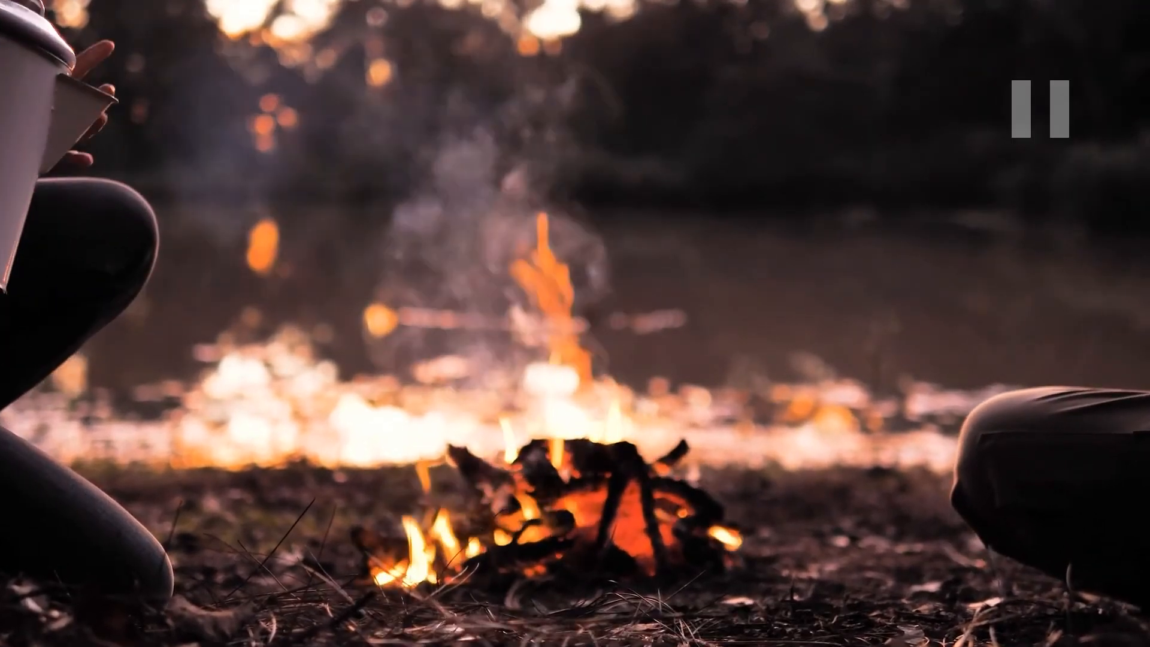
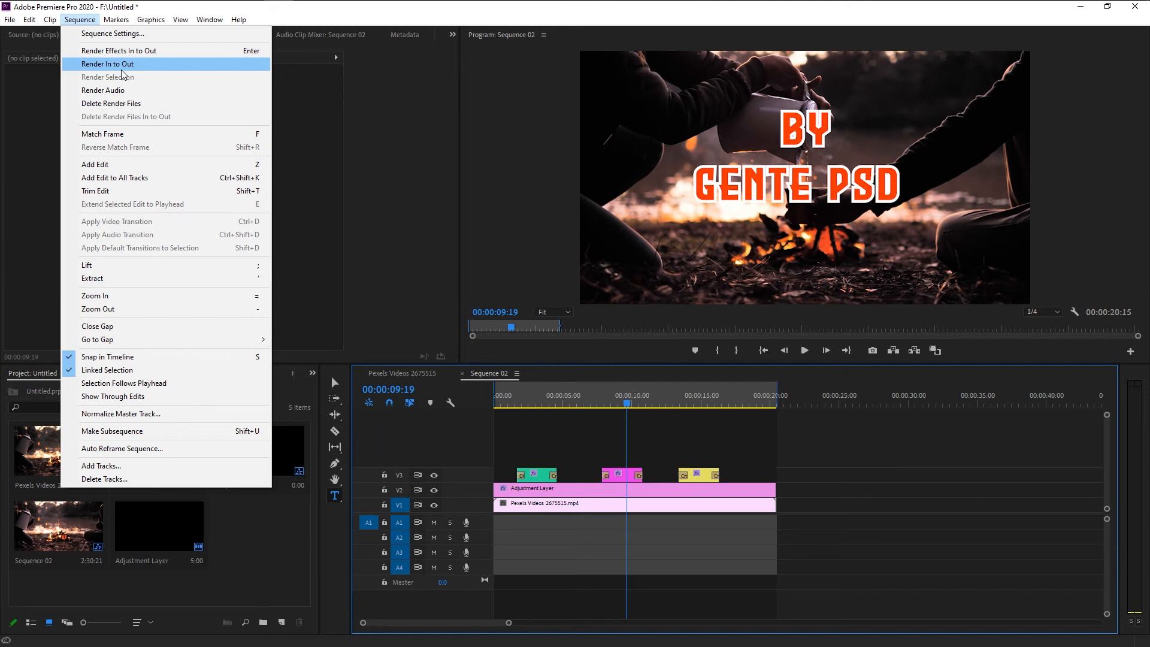
Step: Render the marked in-to-out range of the sequence, and play back the rendered result before stopping it
left_click(121, 69)
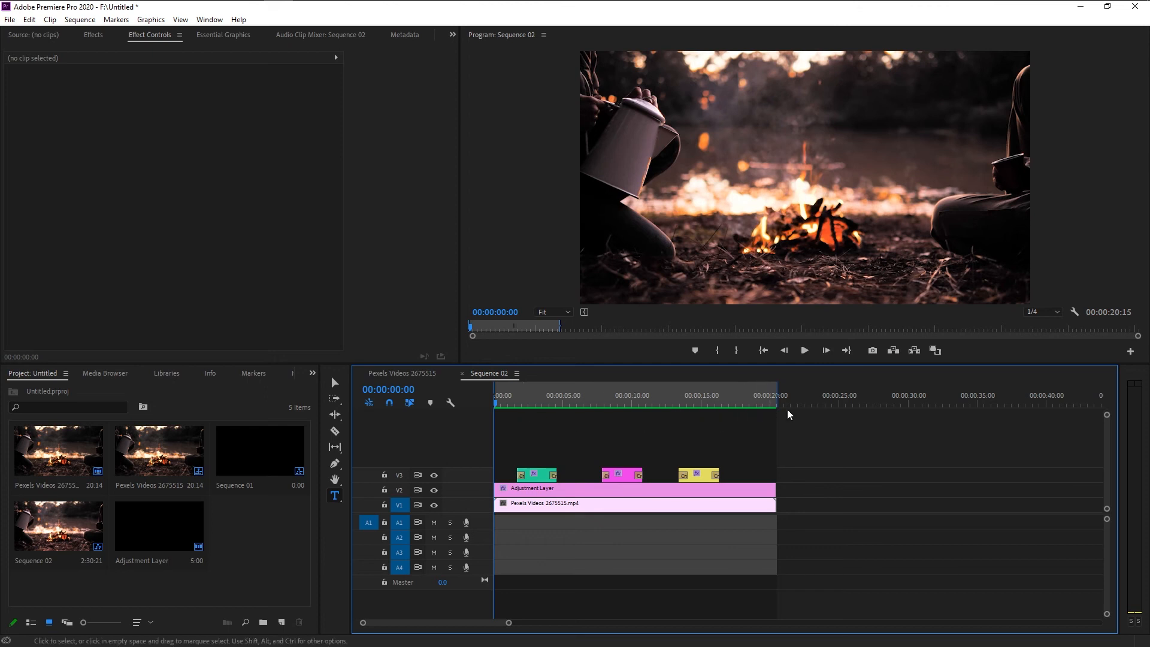
key("space")
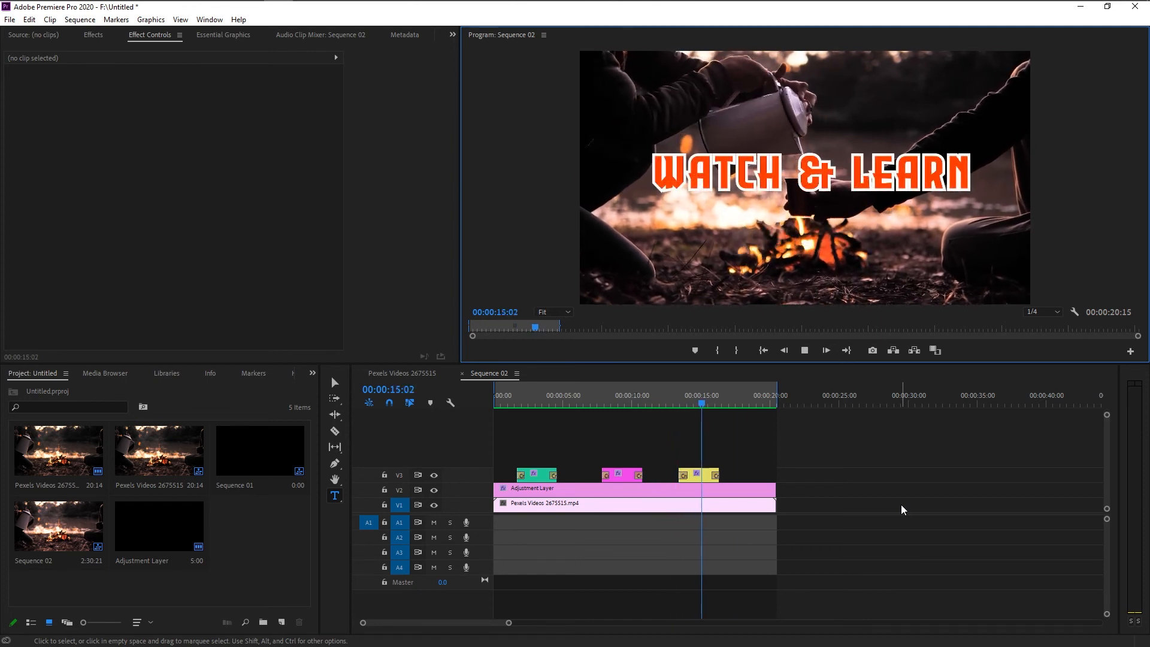
key("space")
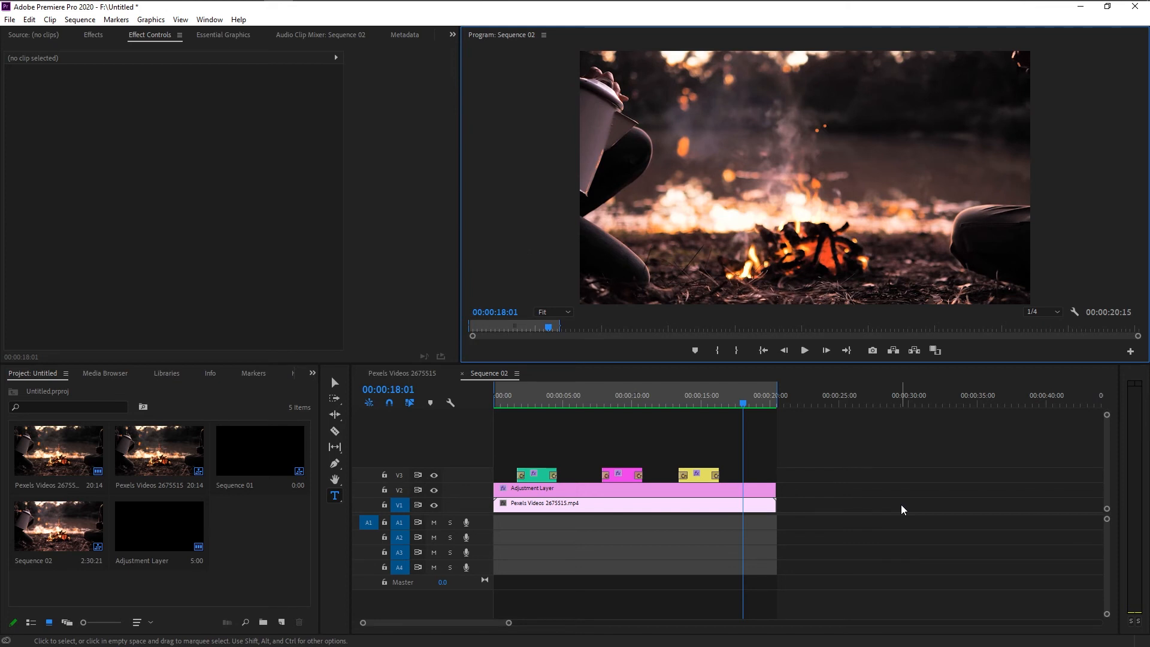
Step: Export the sequence again as s2 in the Export folder, with the use of rendered previews enabled
key("ctrl+m")
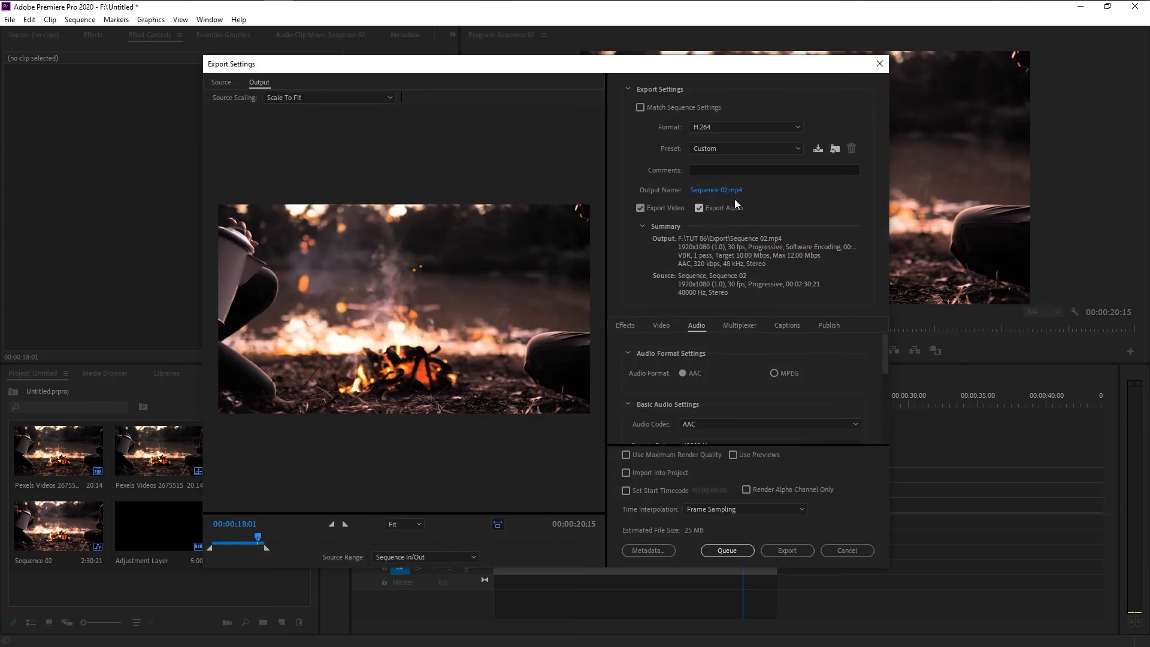
left_click(730, 190)
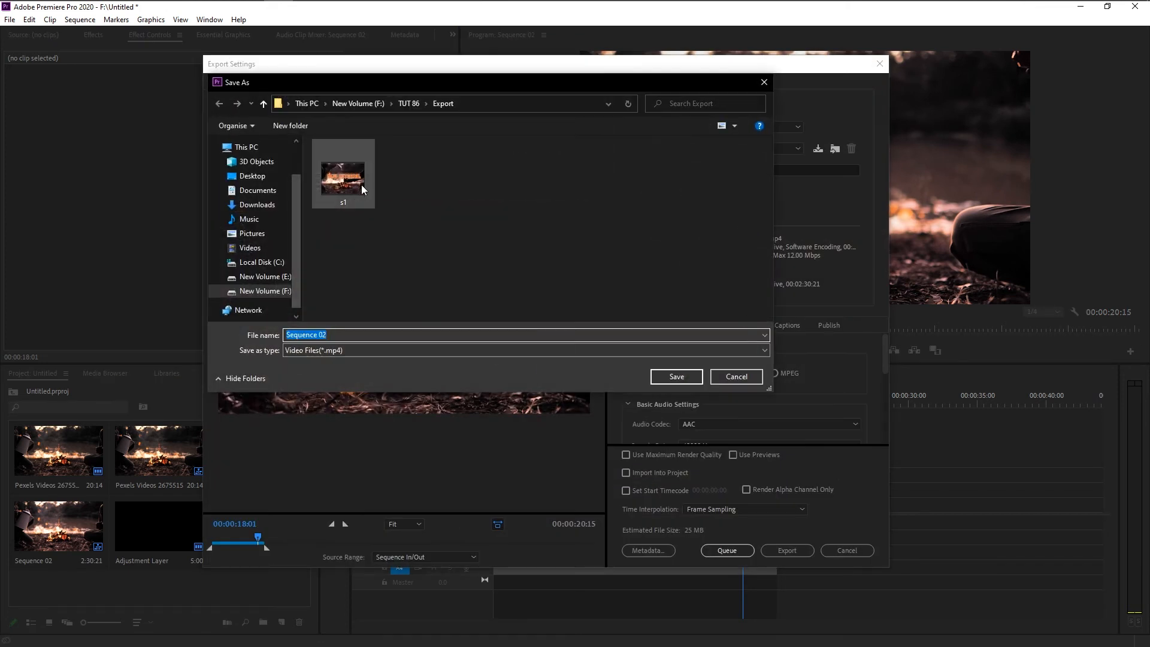
type("s2")
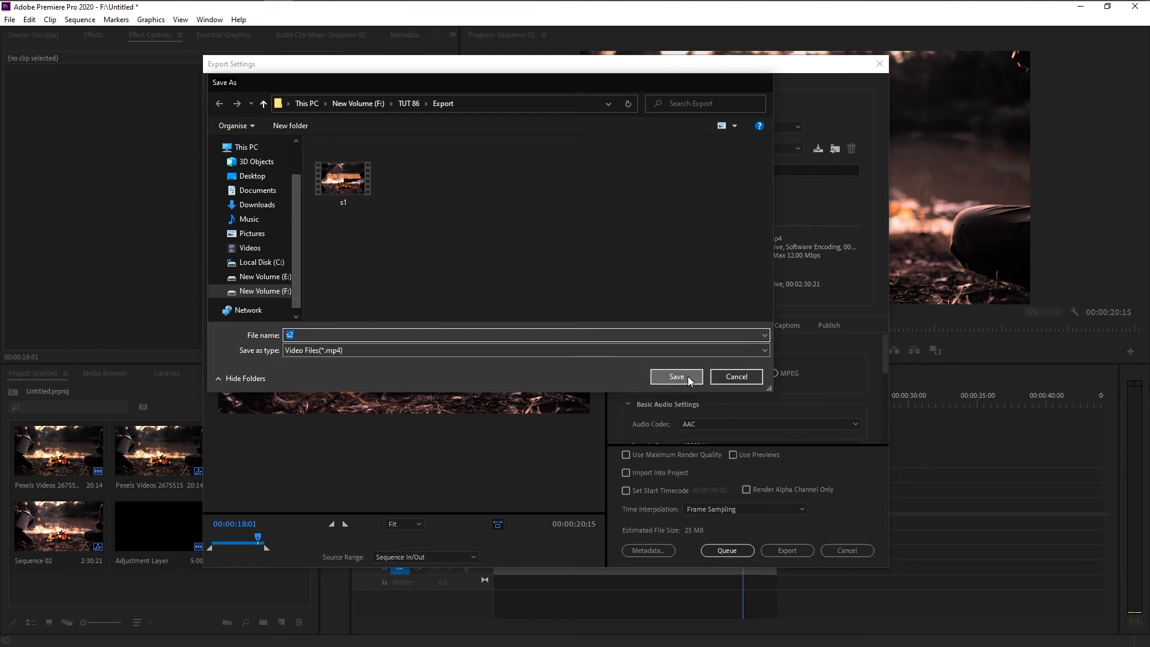
left_click(687, 376)
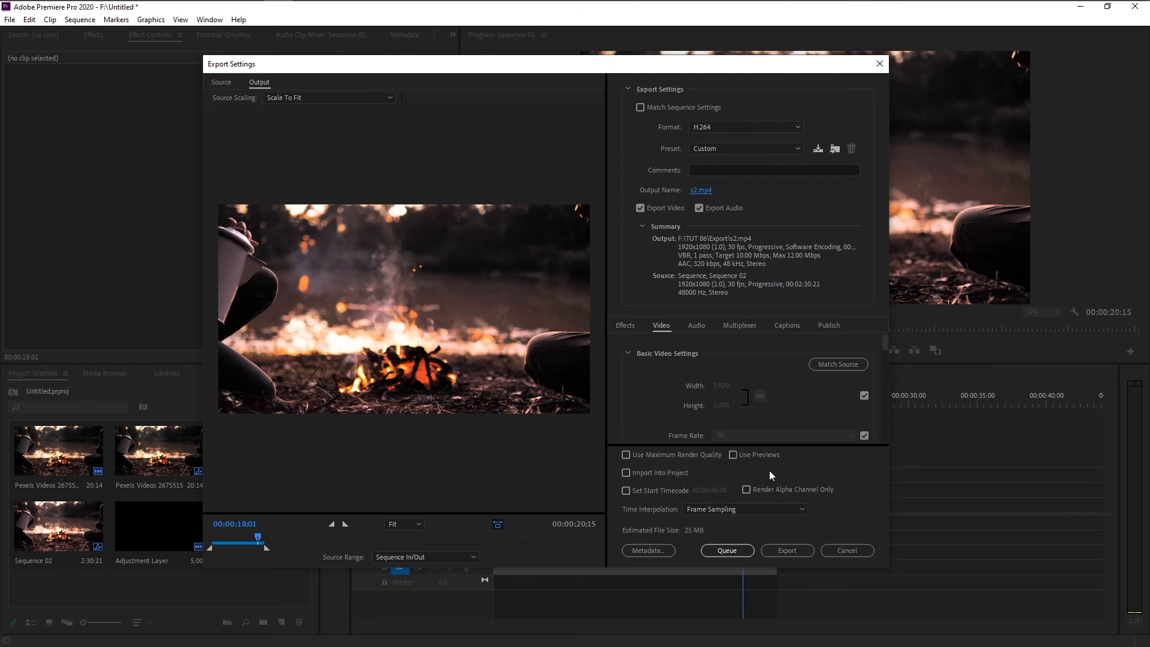
left_click(744, 456)
left_click(782, 546)
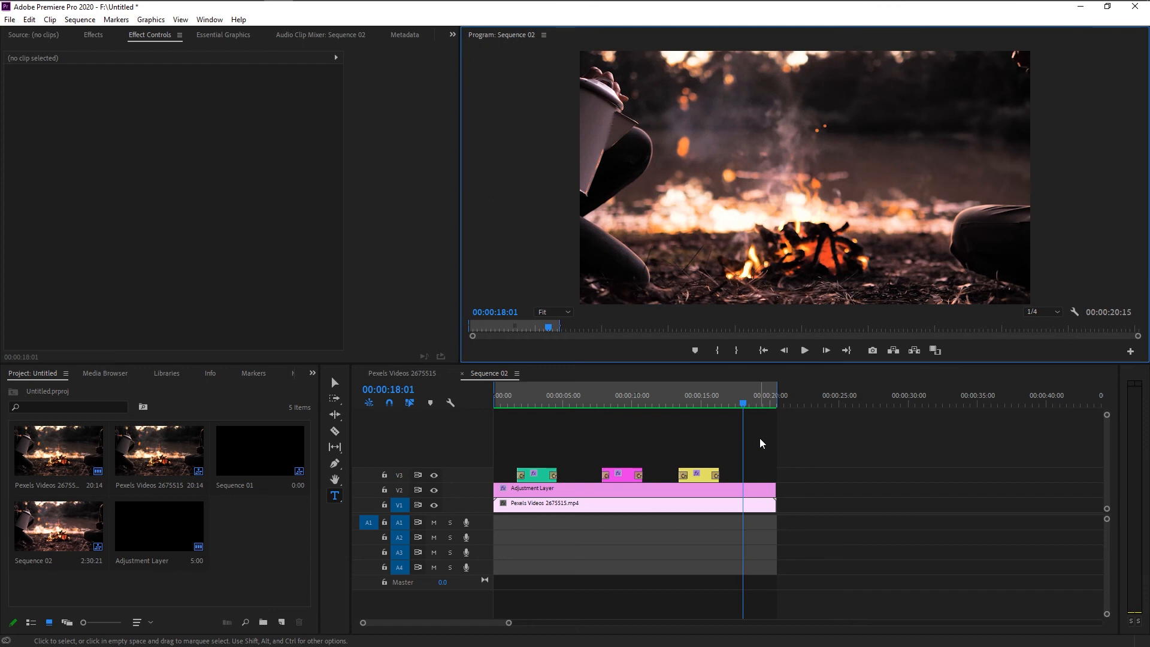
Step: Open the exported s2 video from the Export folder in VLC media player, watch it, and minimize the player
left_click(147, 11)
double_click(393, 275)
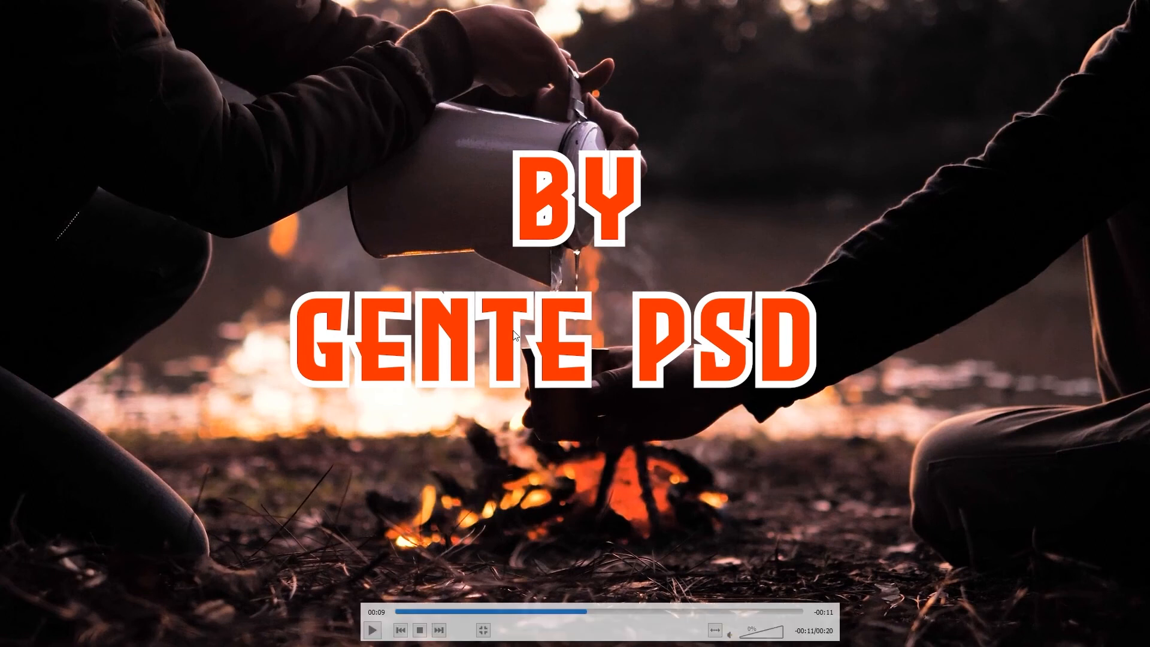
double_click(521, 236)
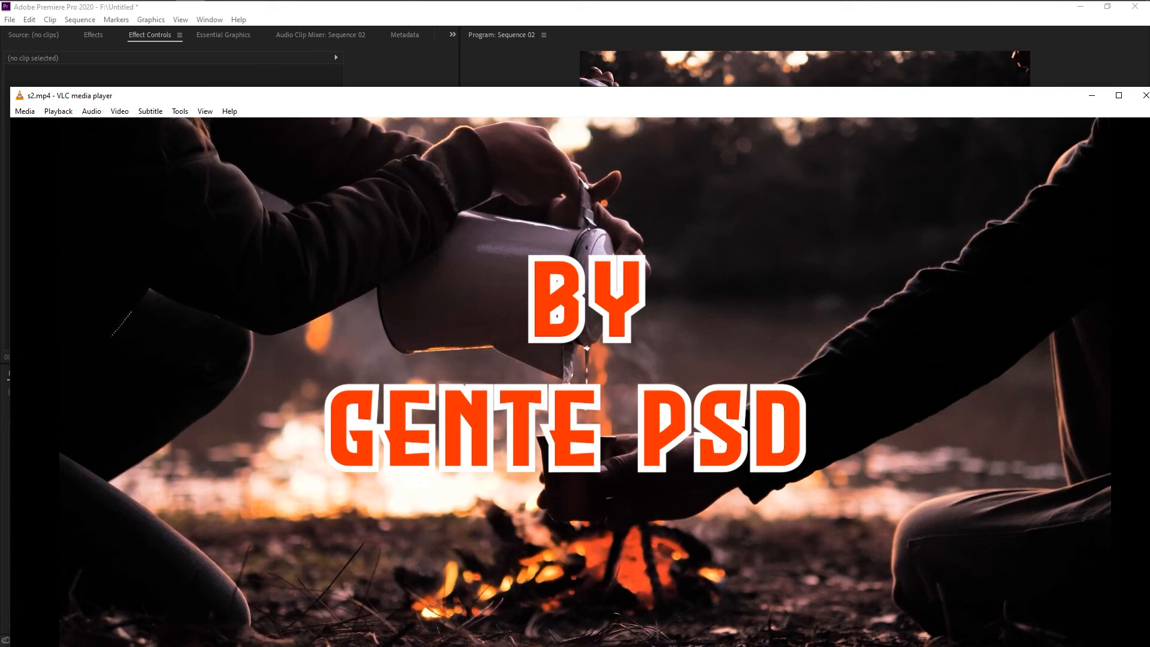
left_click(1090, 97)
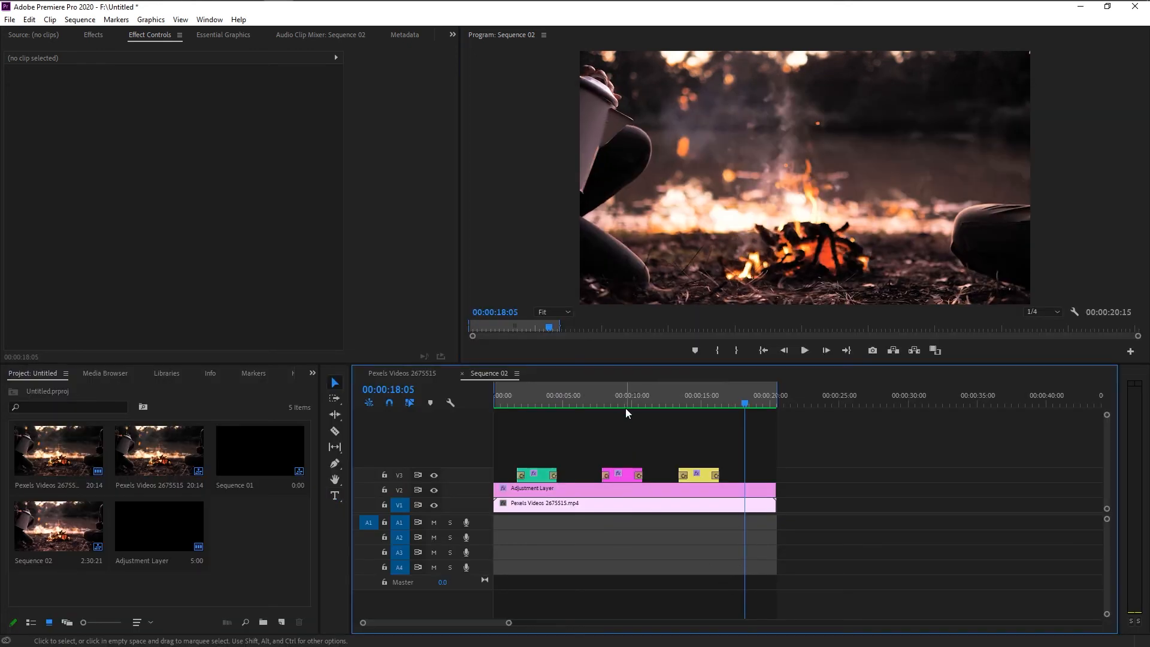
Step: Correct the text of the middle title graphic on V3 to read "BY GENTLE PSD"
left_click(626, 398)
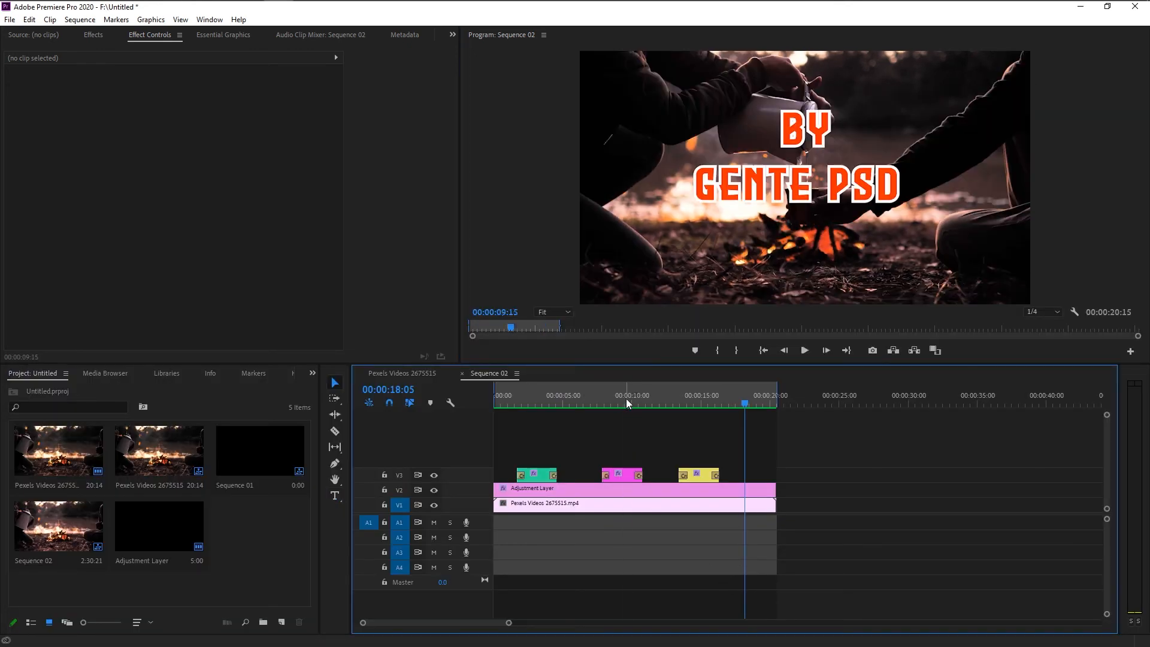
left_click(619, 476)
left_click(335, 496)
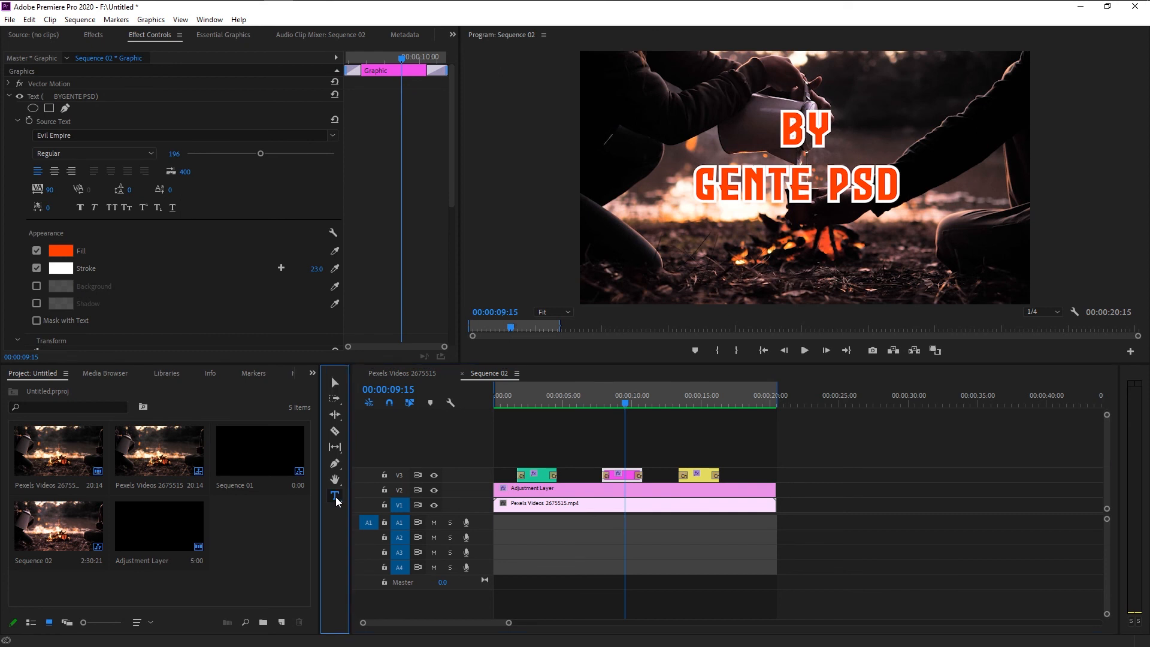
left_click(786, 181)
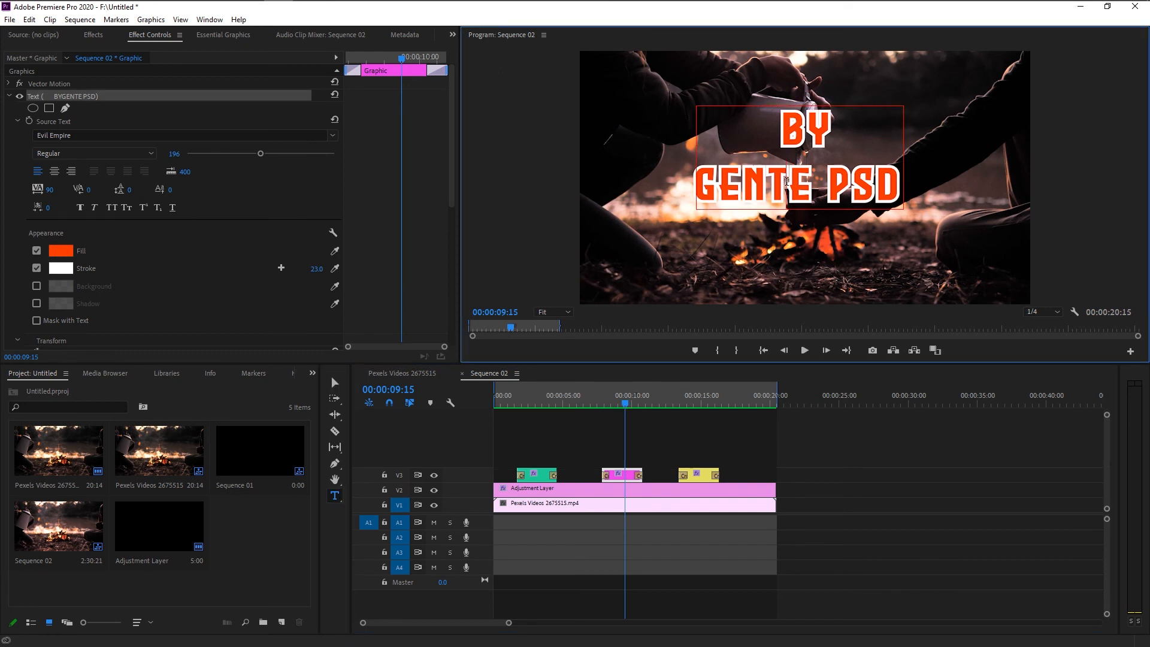
type("L")
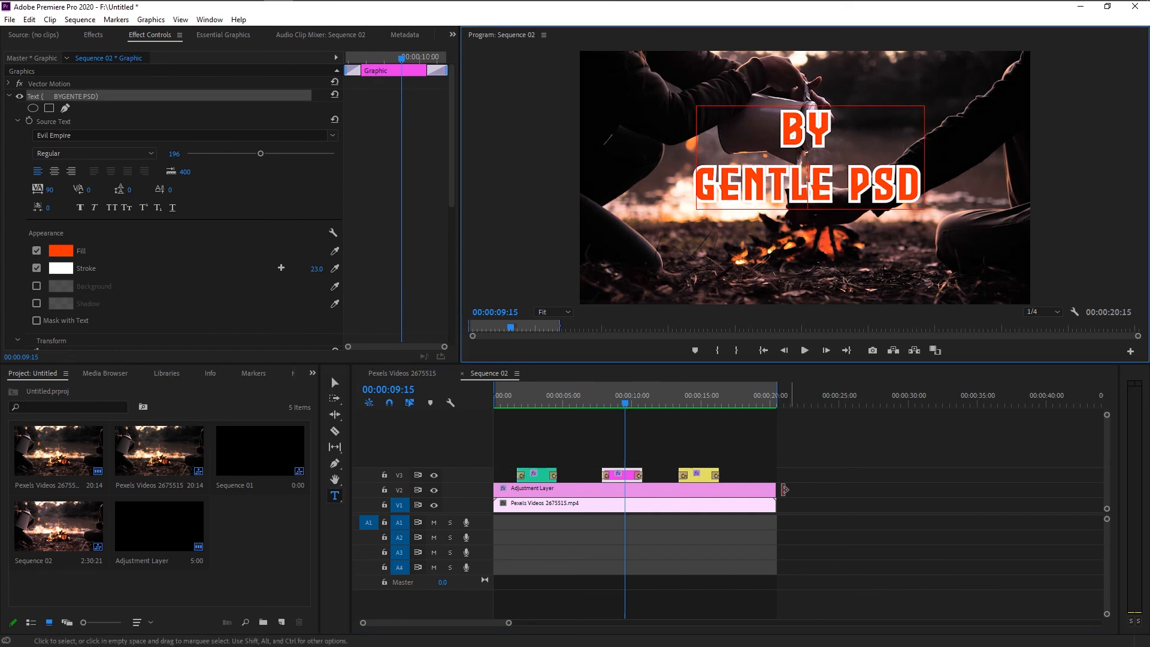
left_click(628, 475)
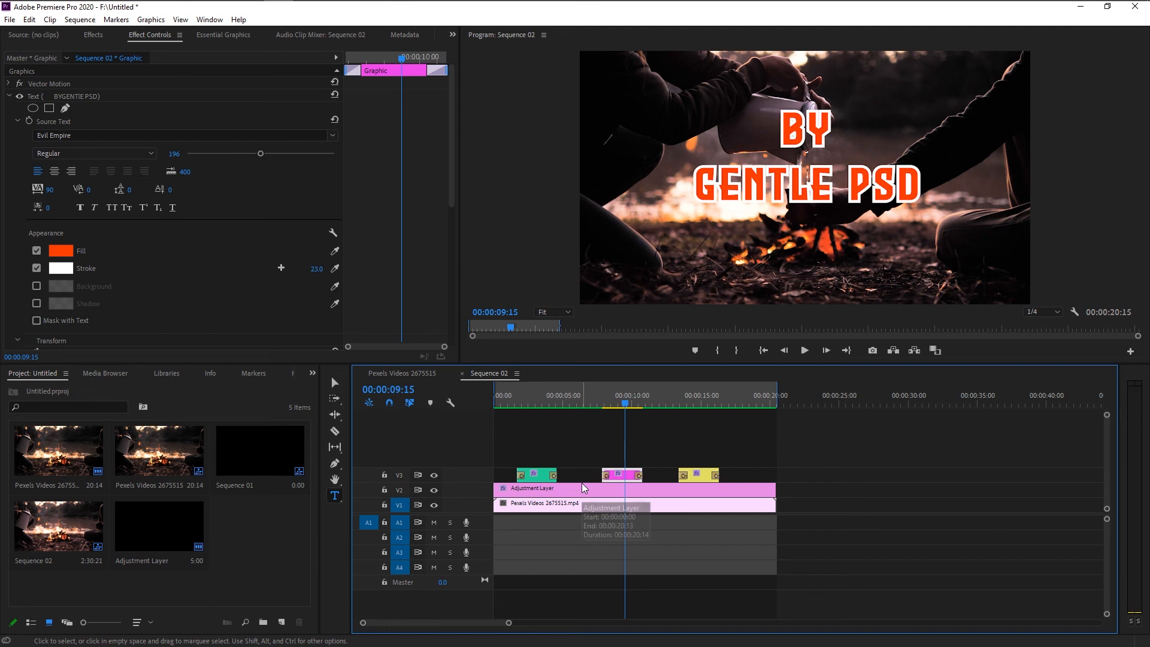
Step: Examine the render status and the frames before, after and within the edited middle title in the sequence
scroll(557, 514, "up", 2)
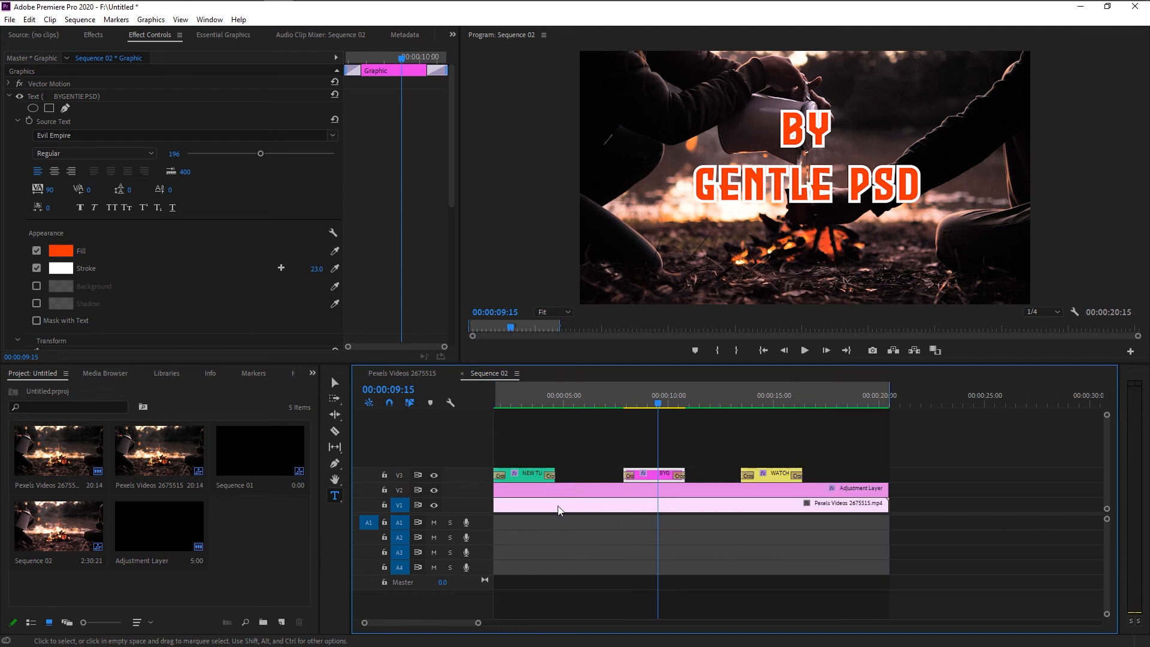
left_click(572, 402)
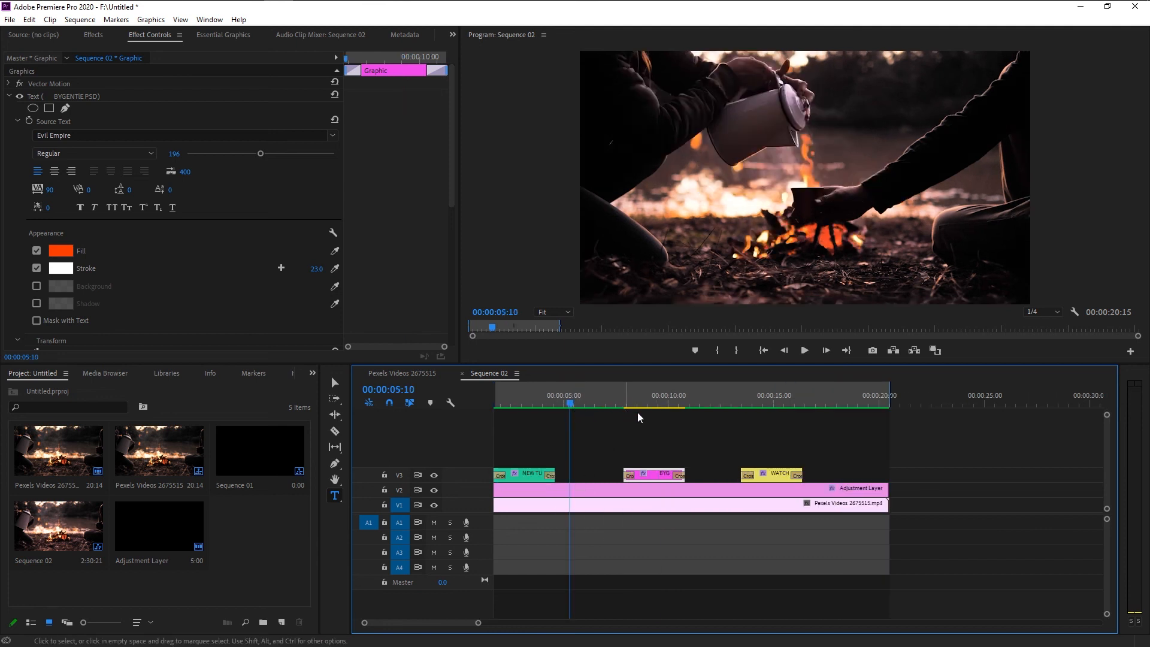
left_click(757, 397)
left_click(610, 392)
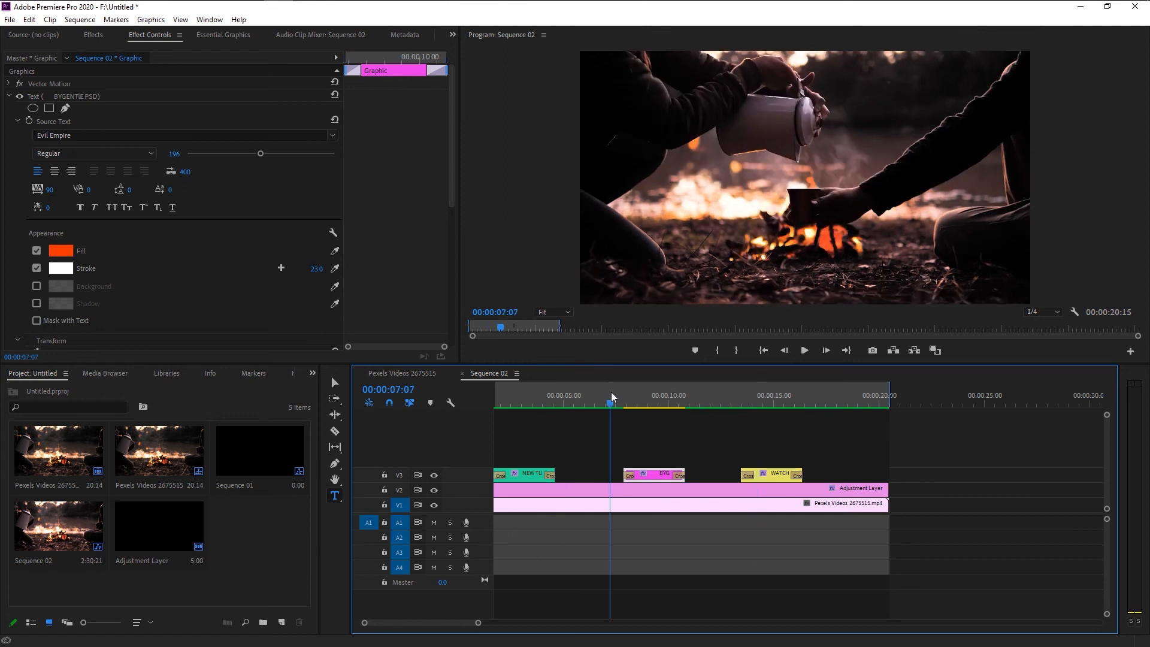
left_click(650, 402)
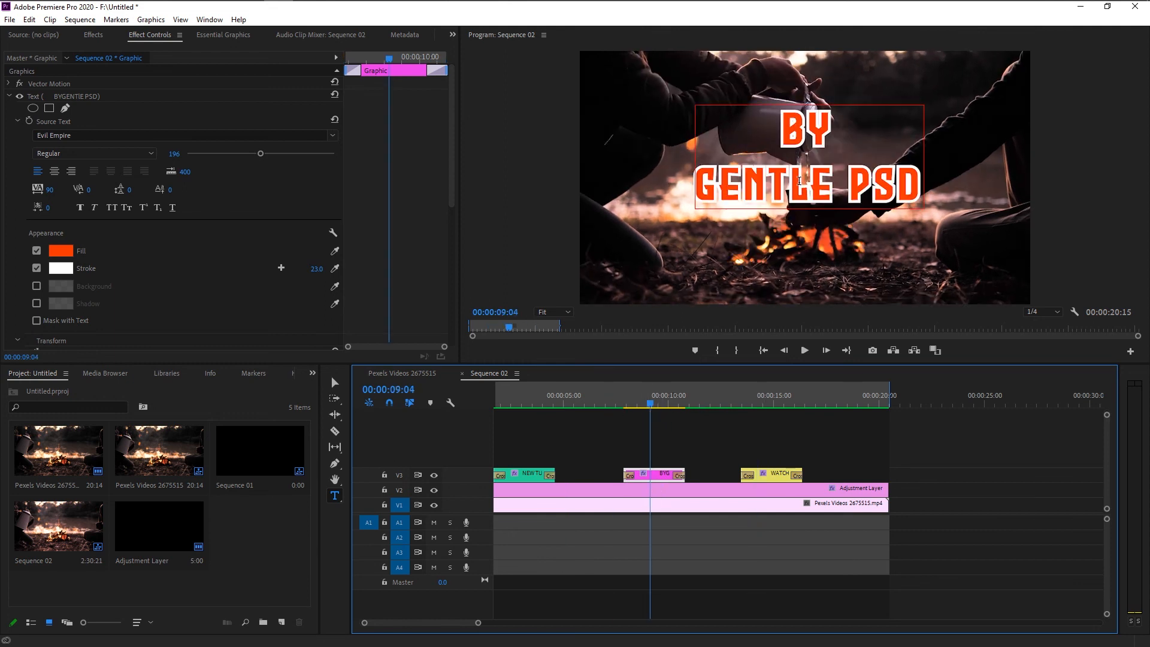
Step: Export the edited sequence as Sequence 02.mp4 in H.264 format over the Sequence In/Out range, with the use of previews enabled
scroll(798, 488, "down", 1)
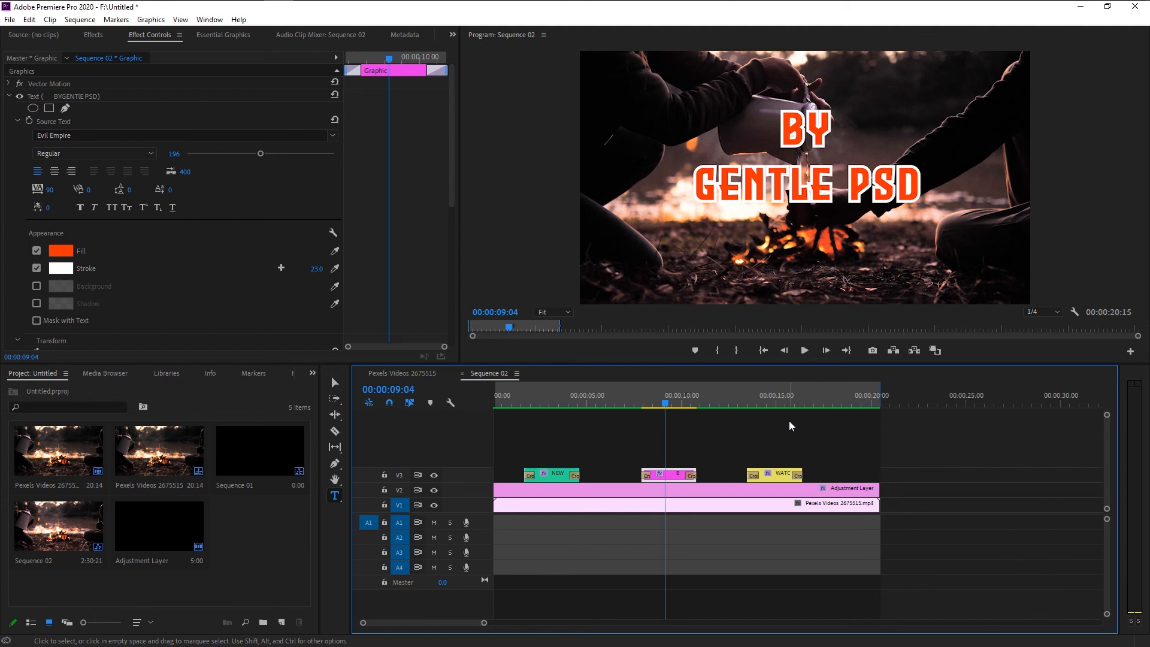
key("ctrl+m")
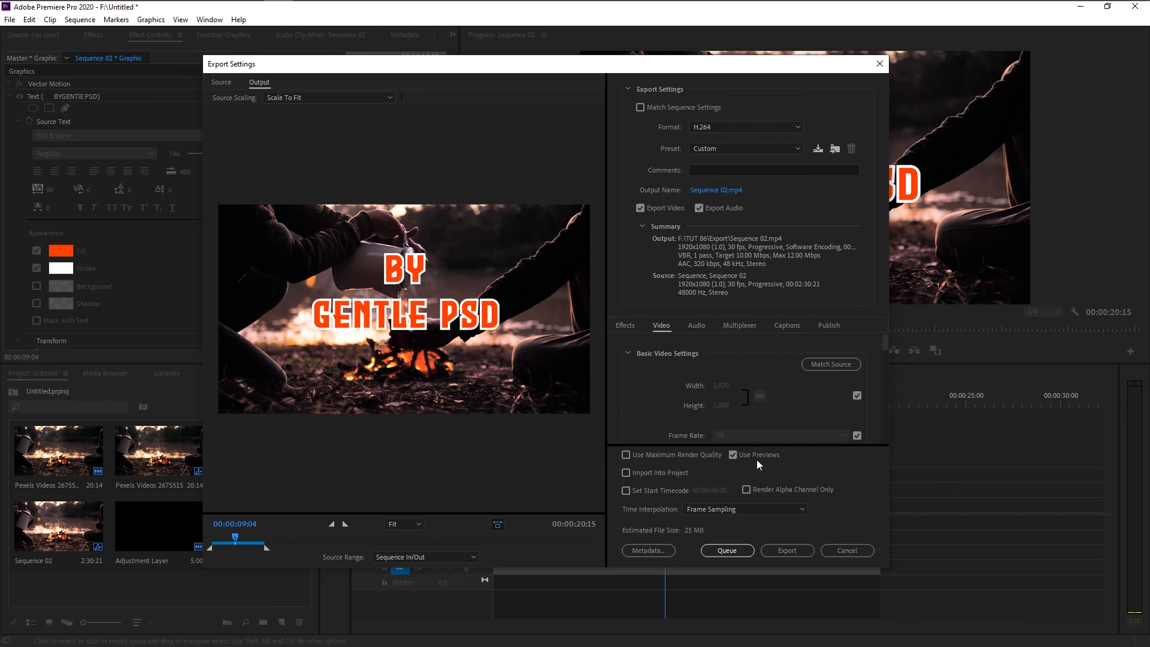
left_click(771, 554)
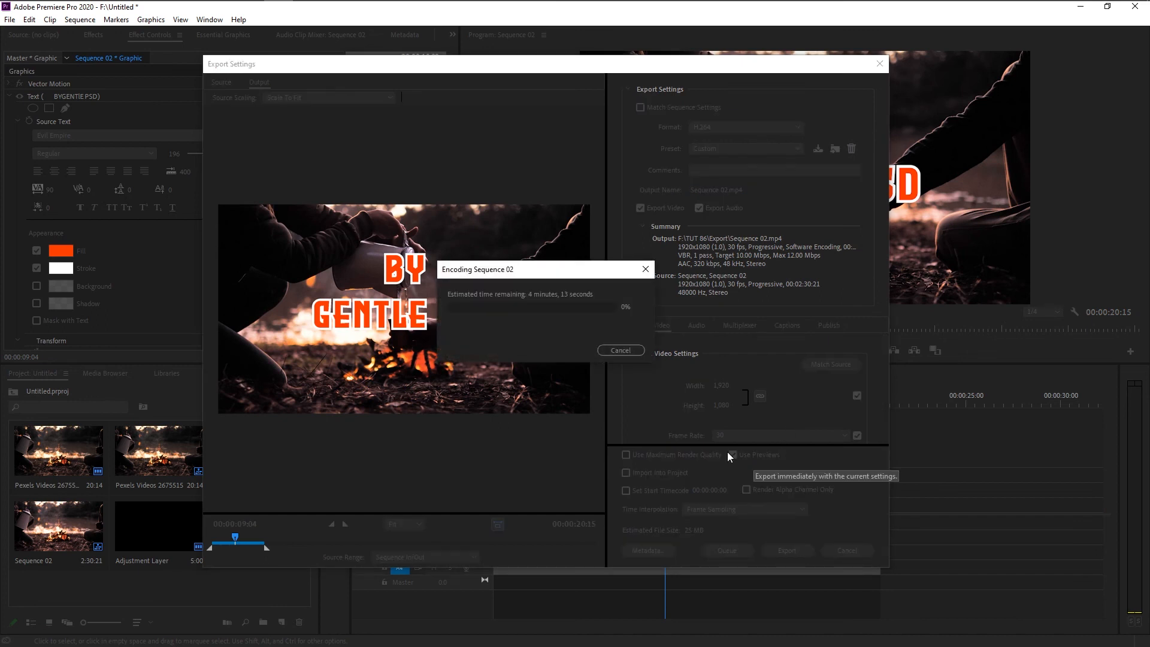